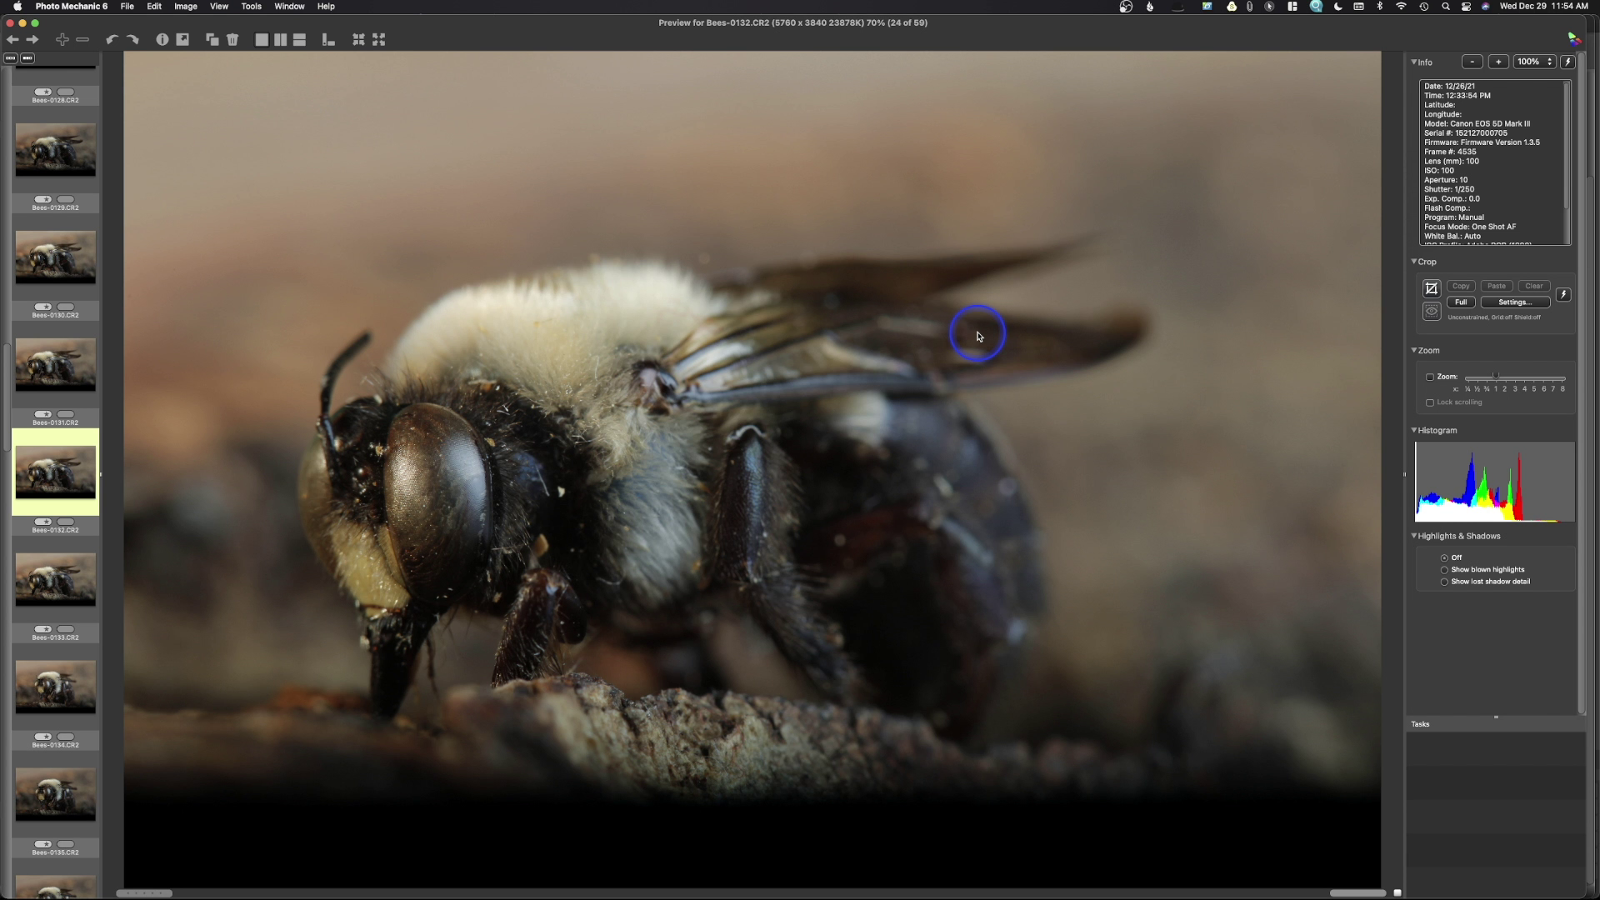
Close the Bees-0132 preview window
{"action": "left_click", "coordinate": [10, 23]}
Preview the winged bee shot Bees-0160 full size, then advance to Bees-0161
{"action": "double_click", "coordinate": [385, 825]}
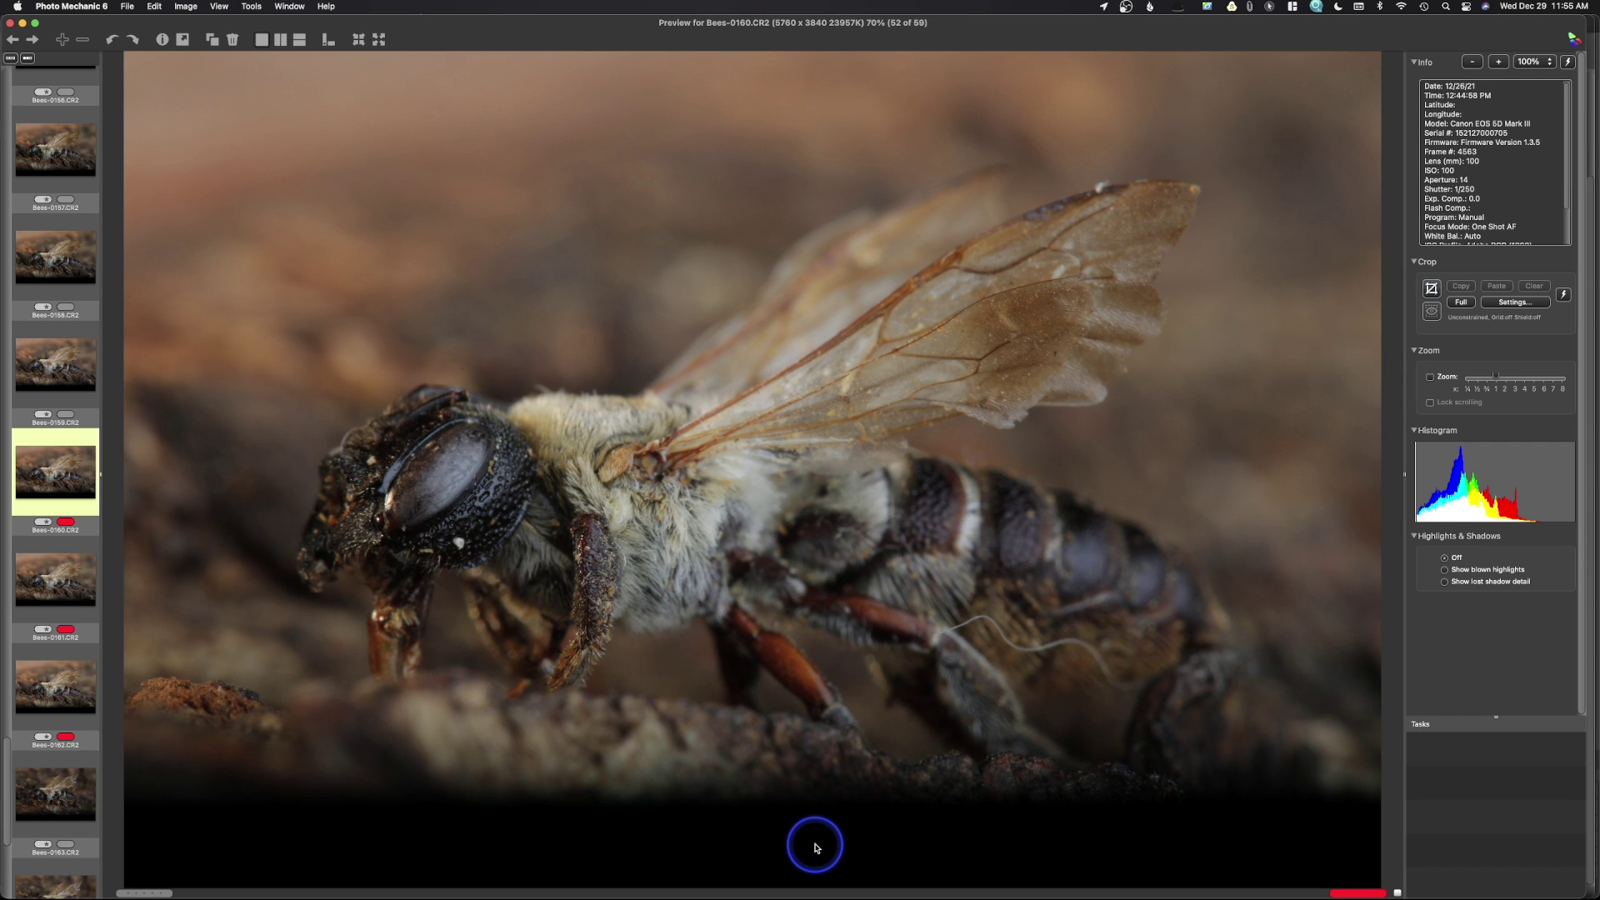
{"action": "left_click_drag", "start_coordinate": [1418, 257], "coordinate": [1471, 170]}
{"action": "left_click", "coordinate": [1342, 288]}
{"action": "left_click", "coordinate": [67, 581]}
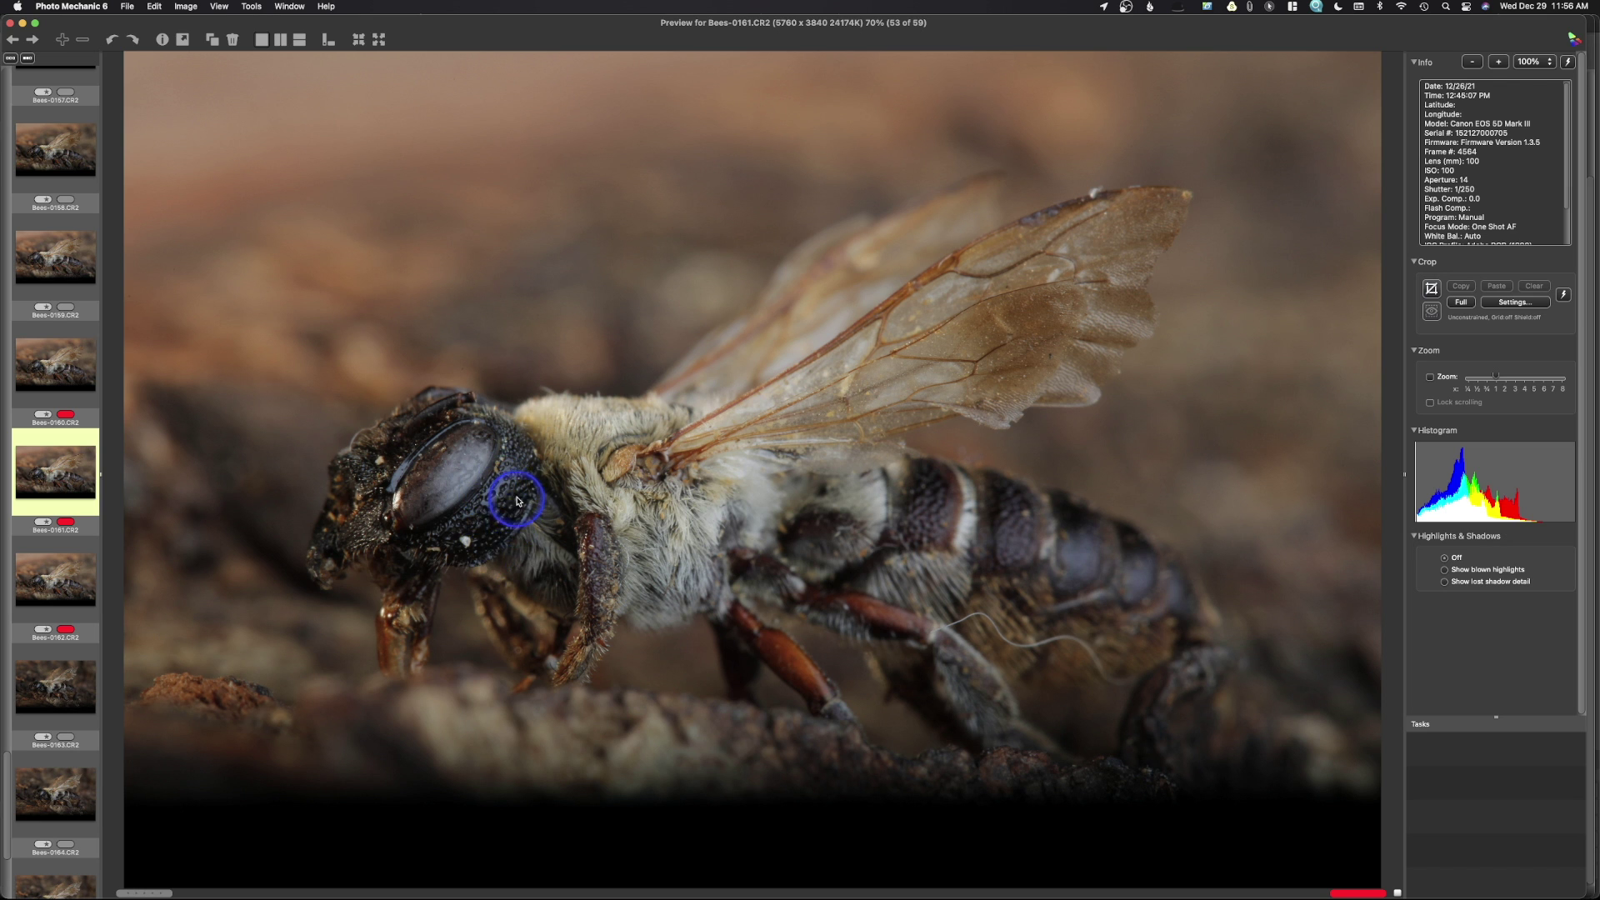
{"action": "left_click", "coordinate": [74, 592]}
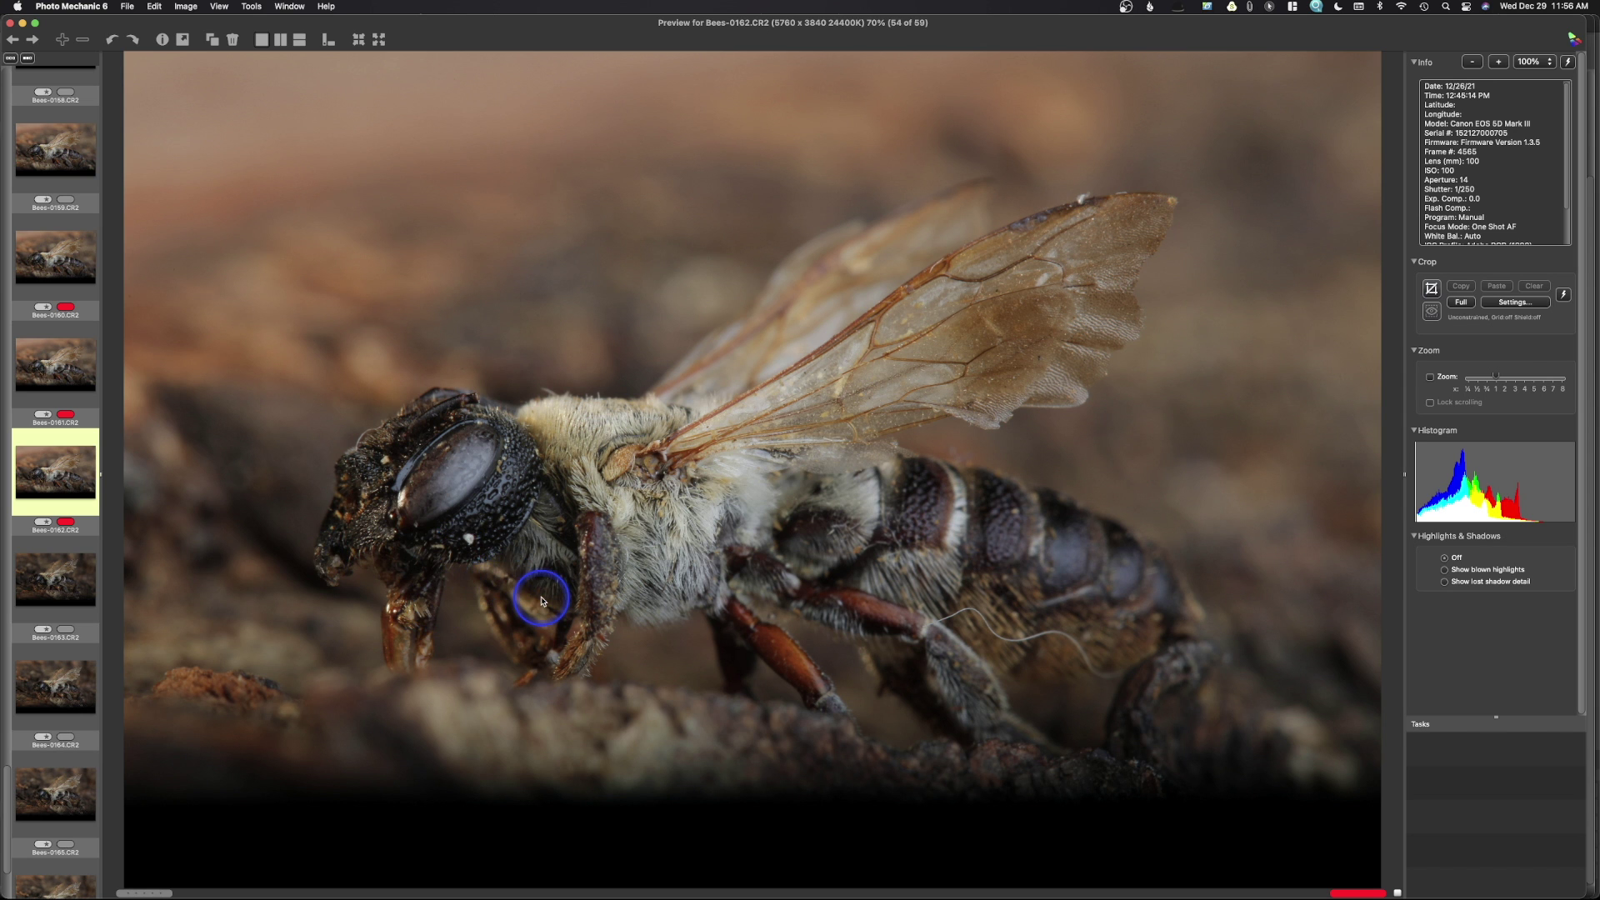
{"action": "left_click", "coordinate": [55, 250]}
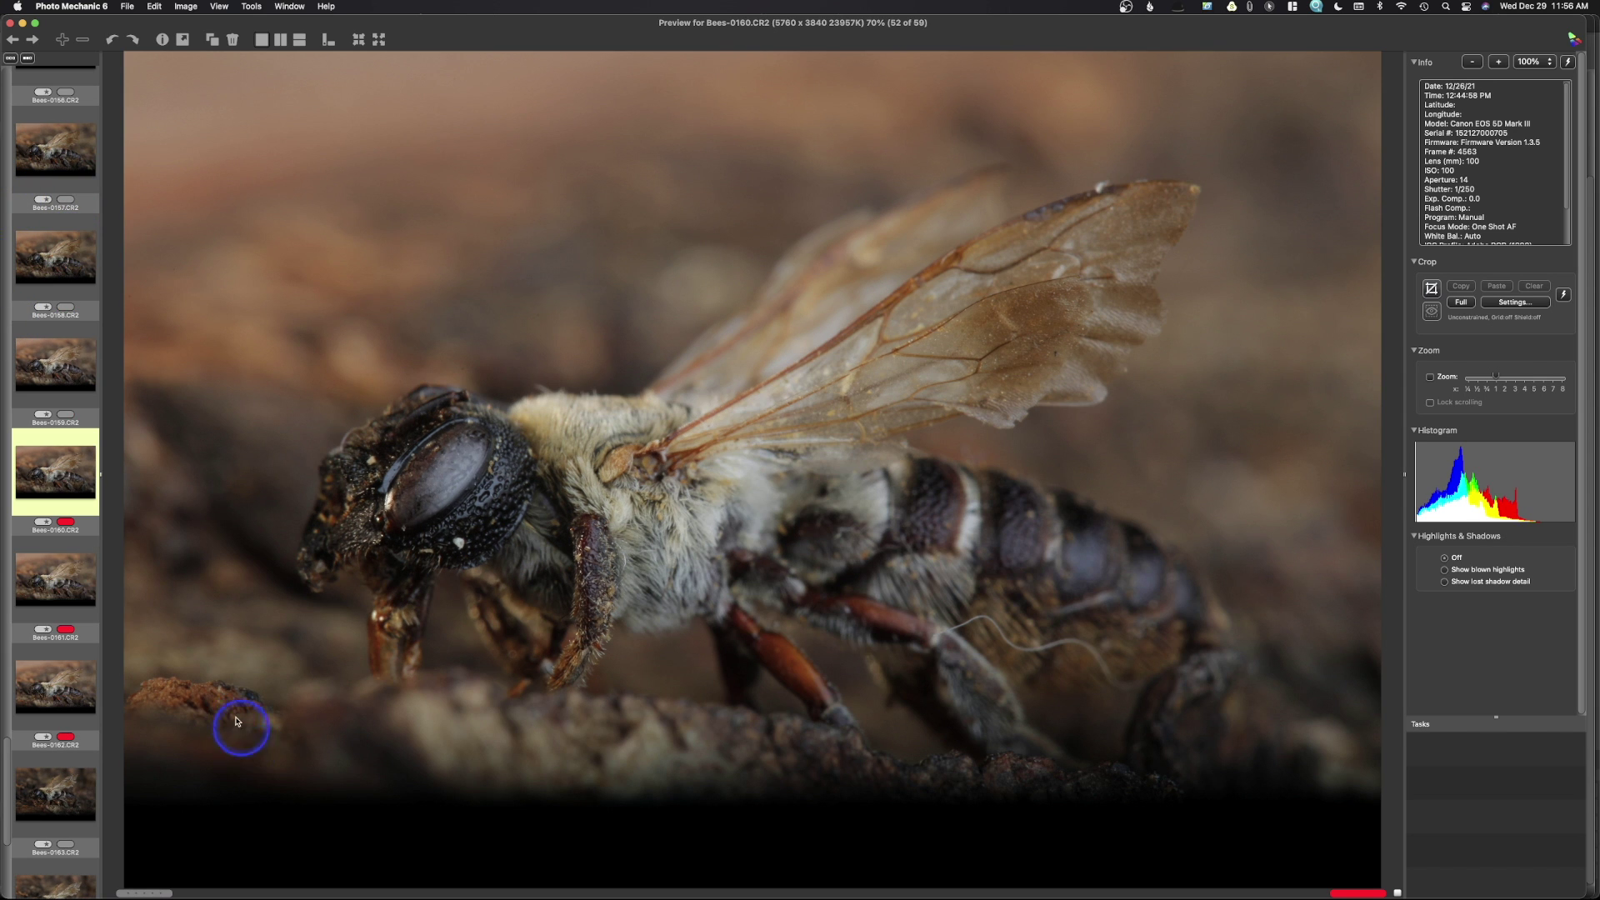
Select Bees-0160 through Bees-0162 on the contact sheet and send them to Camera Raw with Cmd+E
{"action": "left_click", "coordinate": [10, 23]}
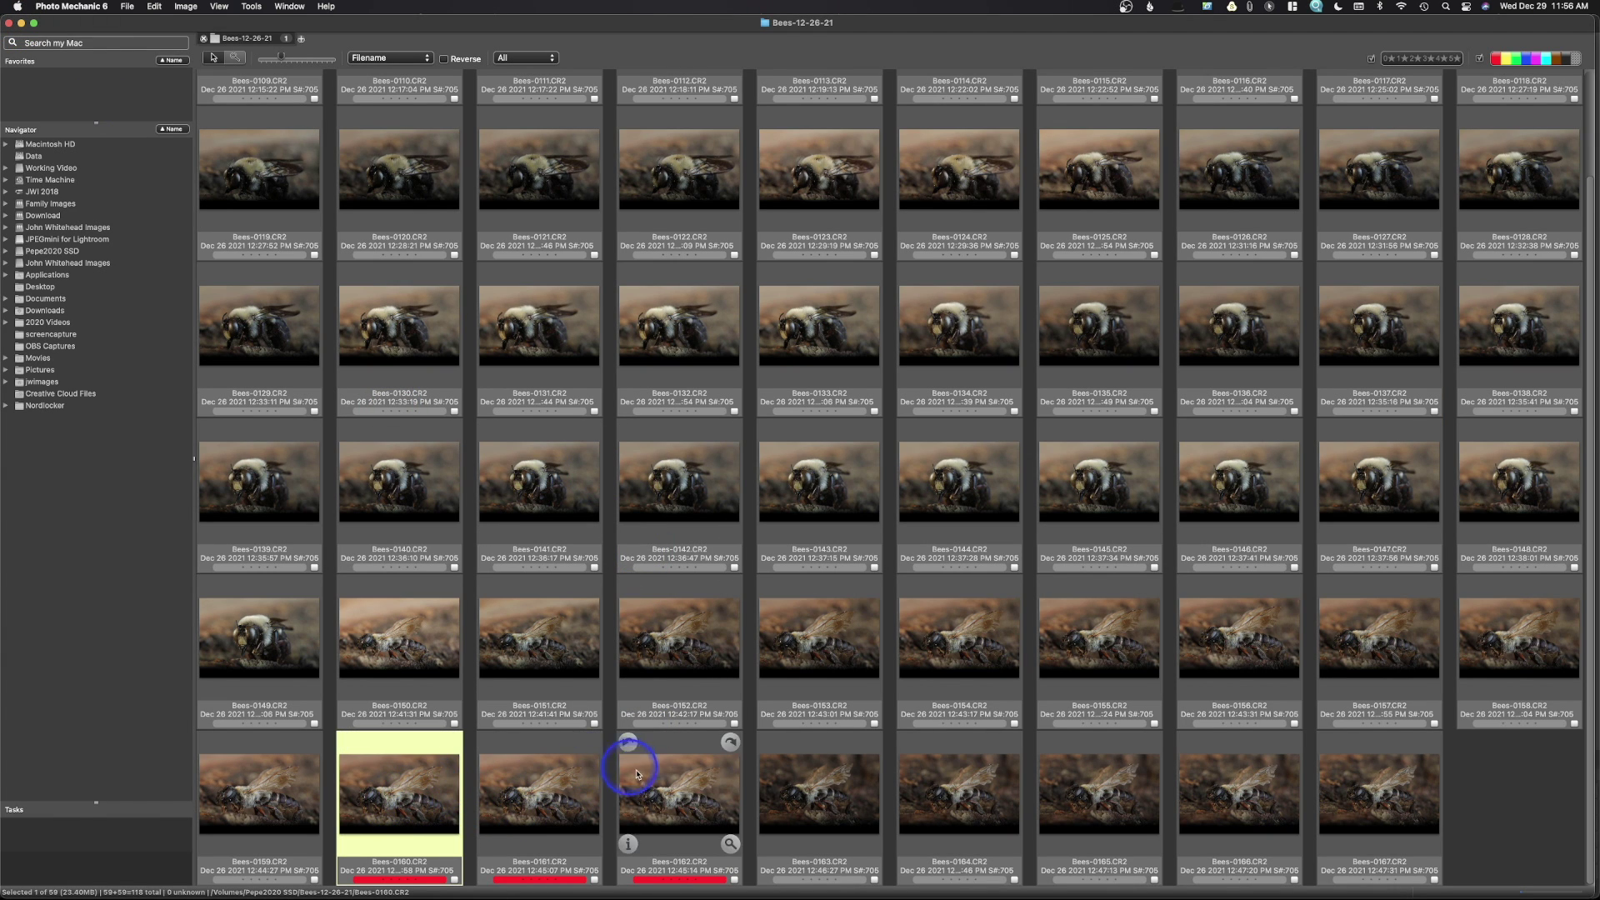
{"action": "left_click", "coordinate": [667, 804], "text": "shift"}
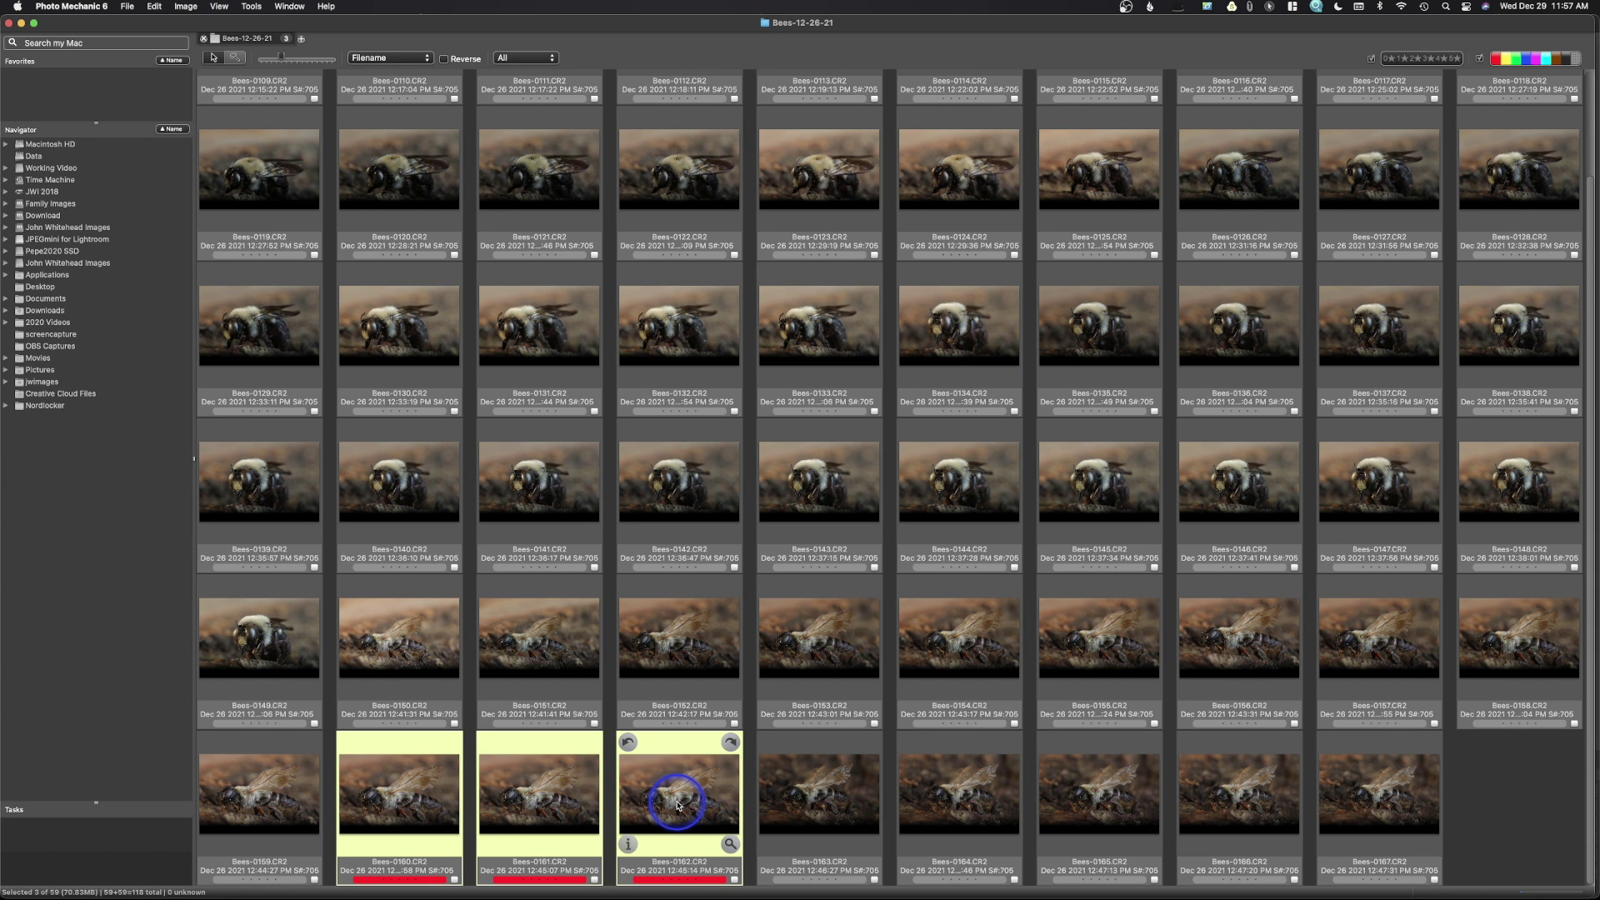
{"action": "key", "text": "super+e"}
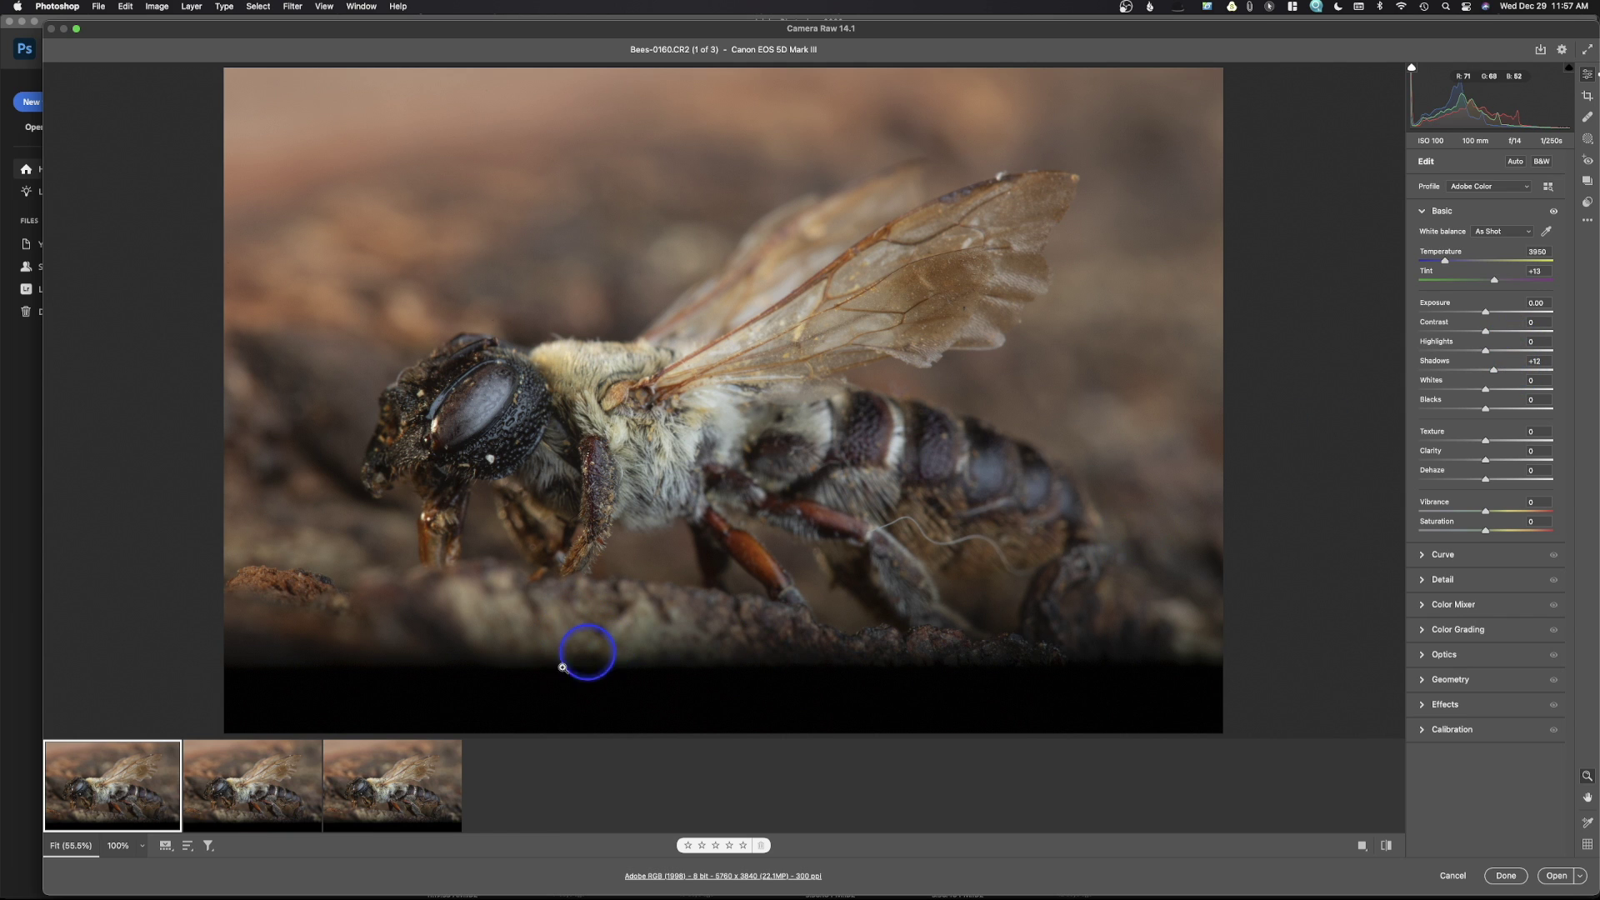
Select all three bee raw files in Camera Raw and open them as Photoshop documents
{"action": "mouse_move", "coordinate": [219, 782]}
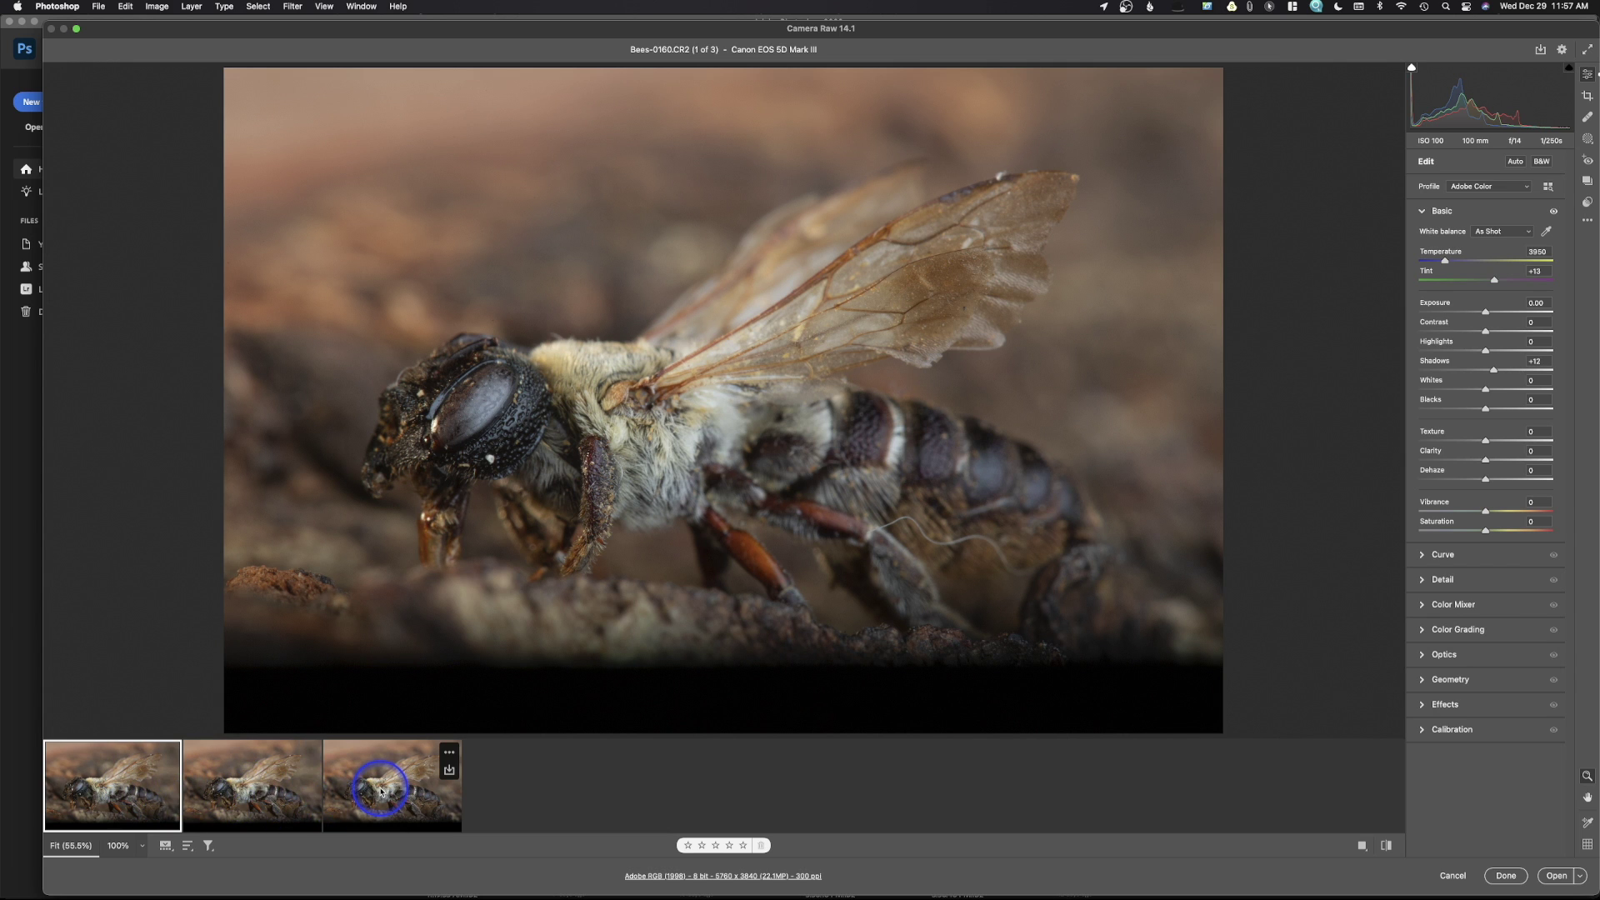
{"action": "left_click", "coordinate": [381, 792], "text": "shift"}
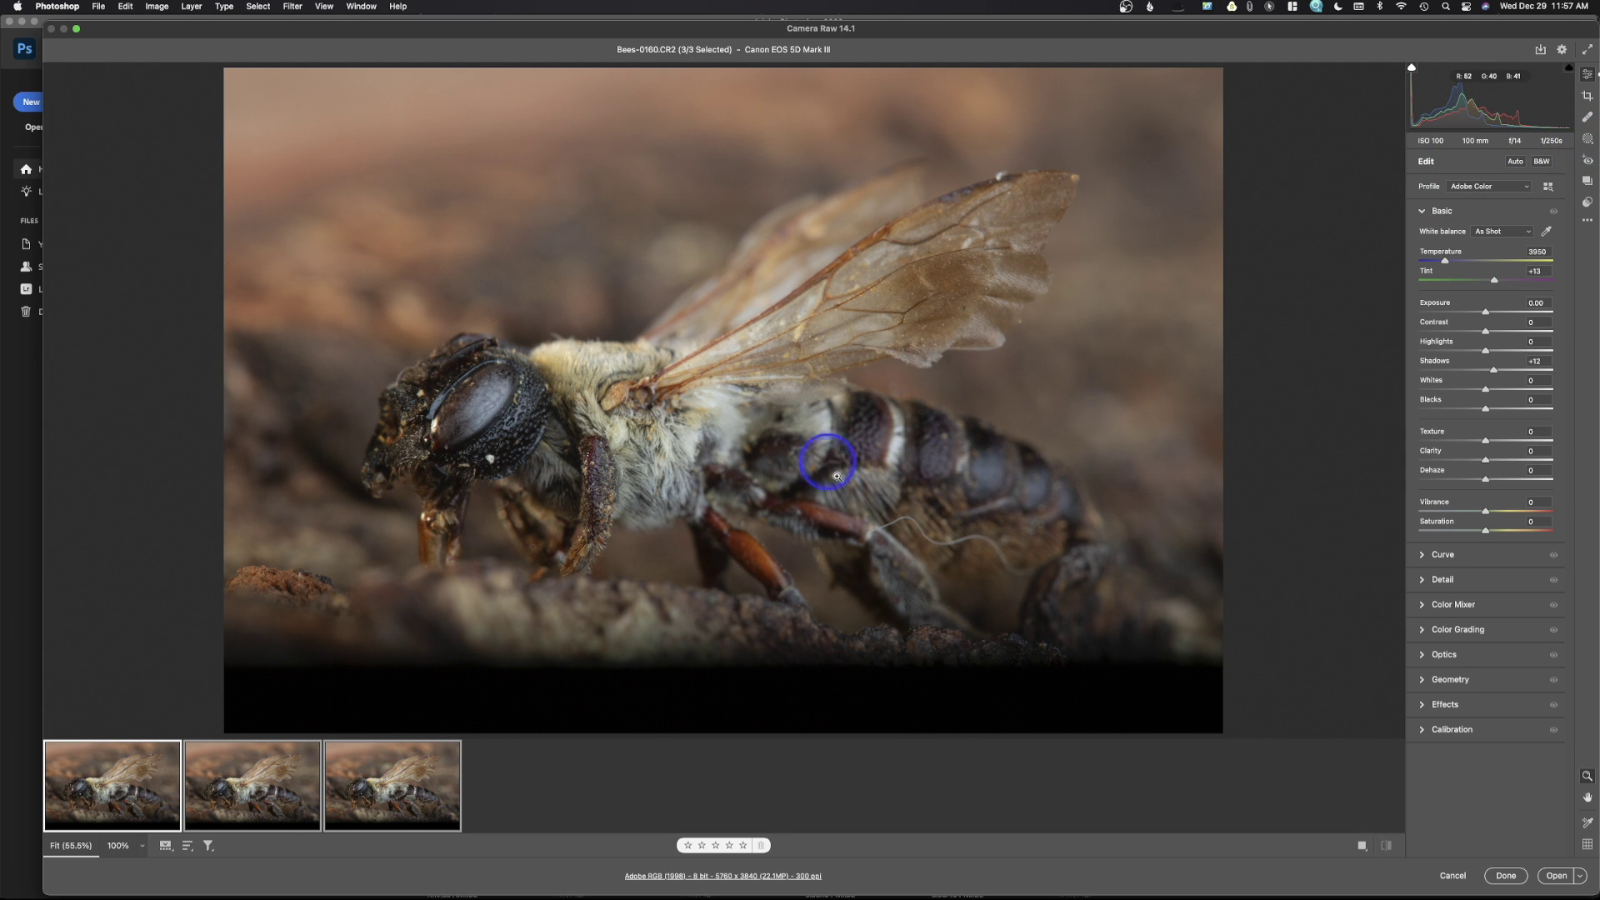
{"action": "mouse_move", "coordinate": [305, 771]}
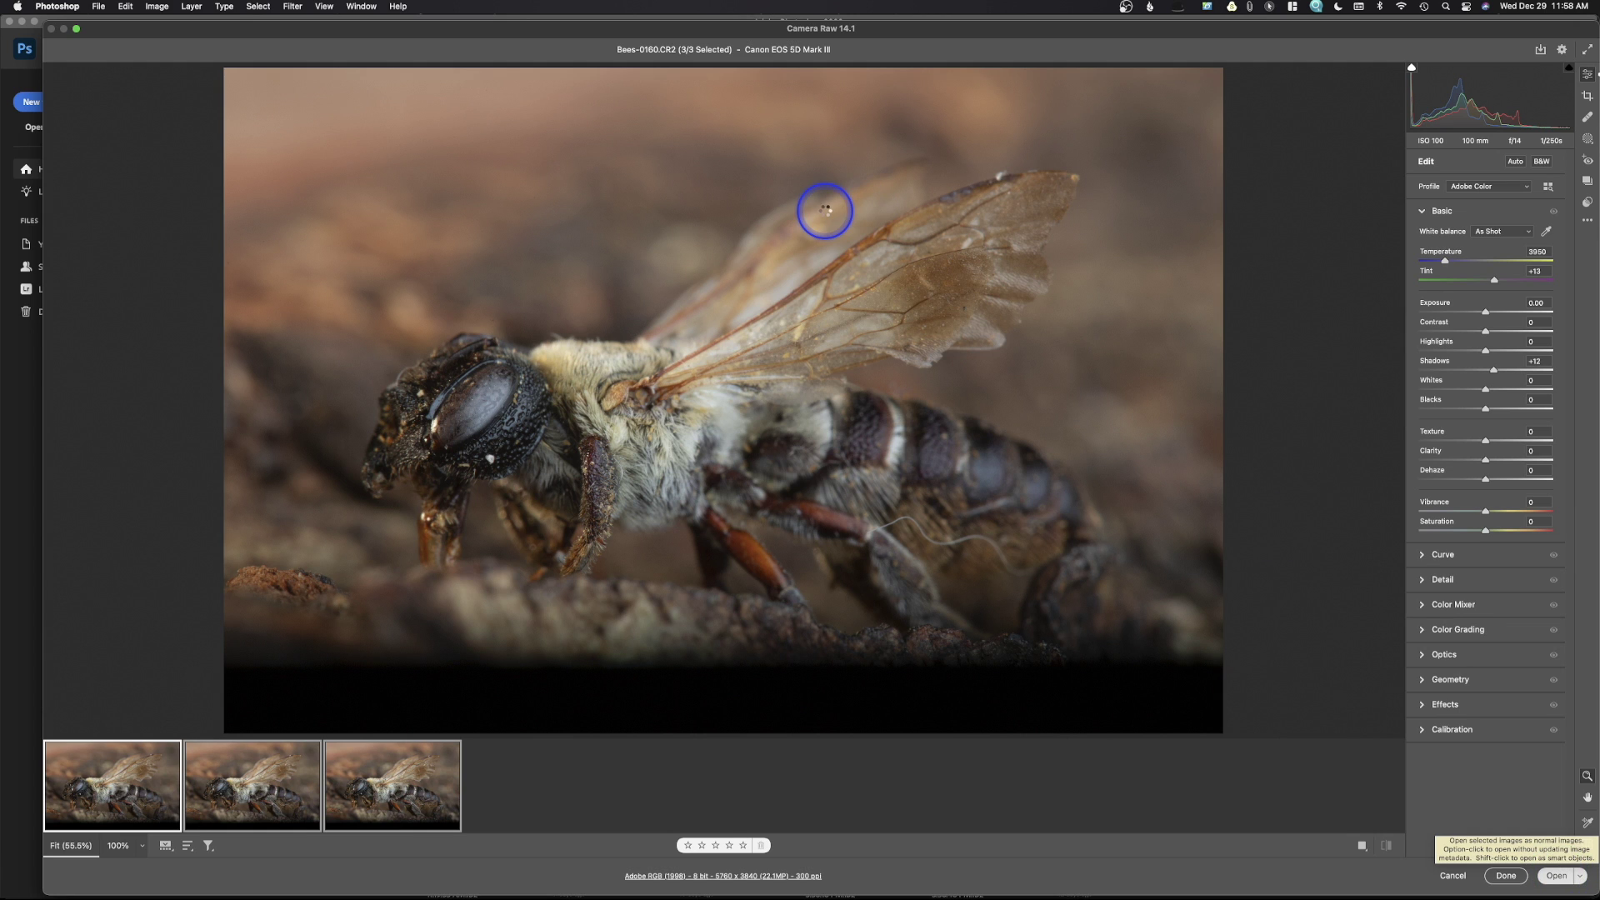
{"action": "left_click", "coordinate": [964, 325]}
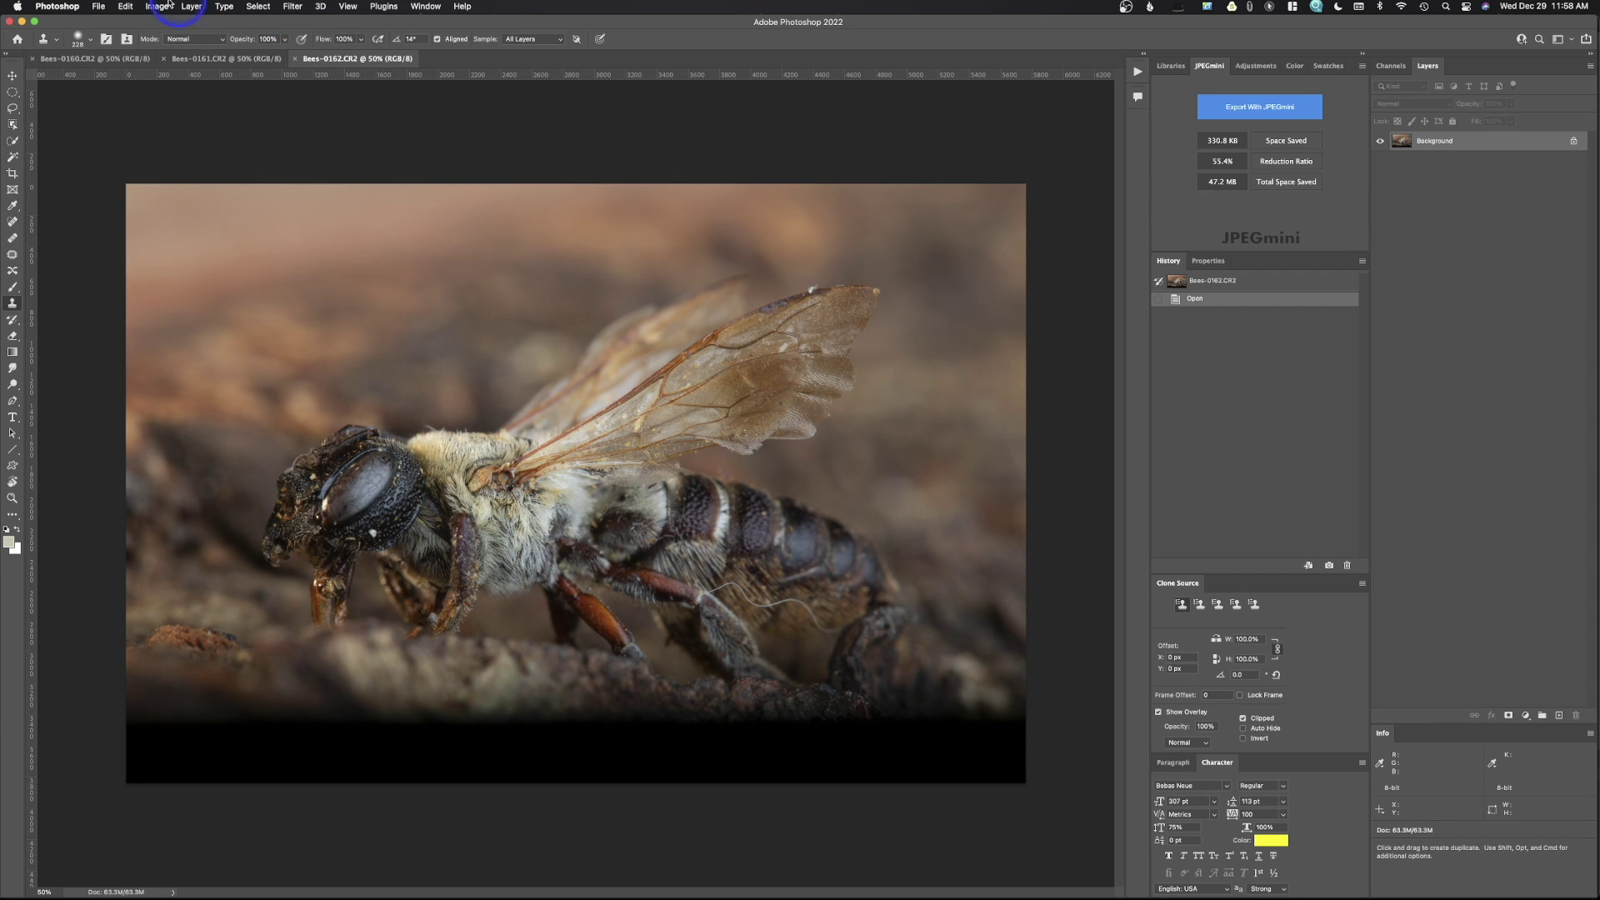
Review the Bees-0160, Bees-0161 and Bees-0162 documents in turn
{"action": "left_click", "coordinate": [131, 60]}
{"action": "left_click", "coordinate": [196, 56]}
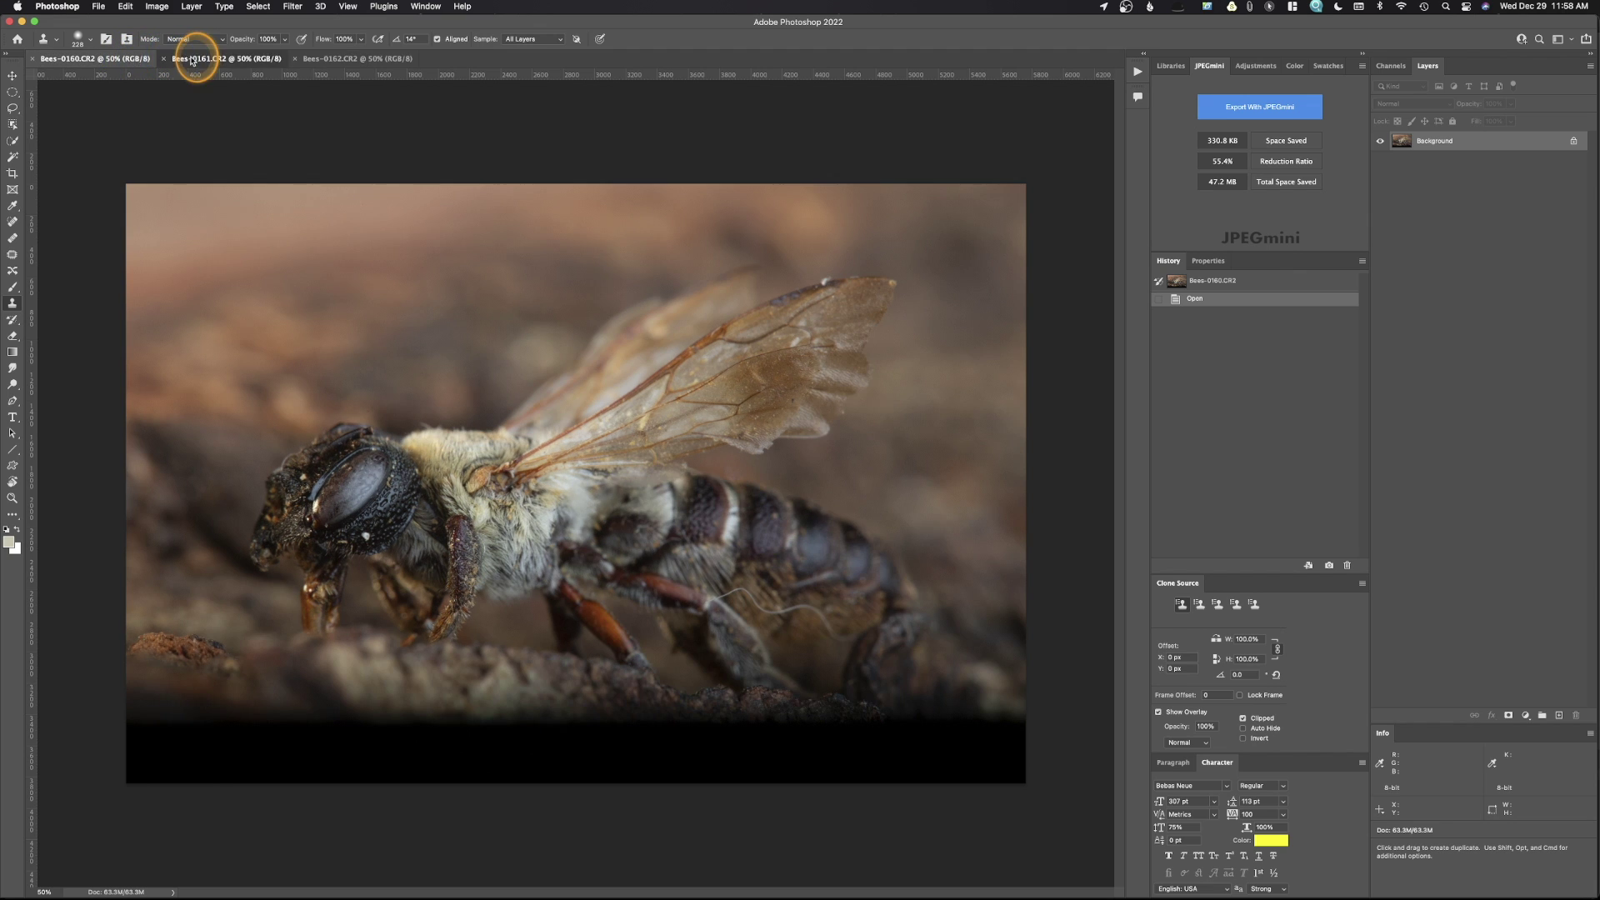
{"action": "left_click", "coordinate": [332, 57]}
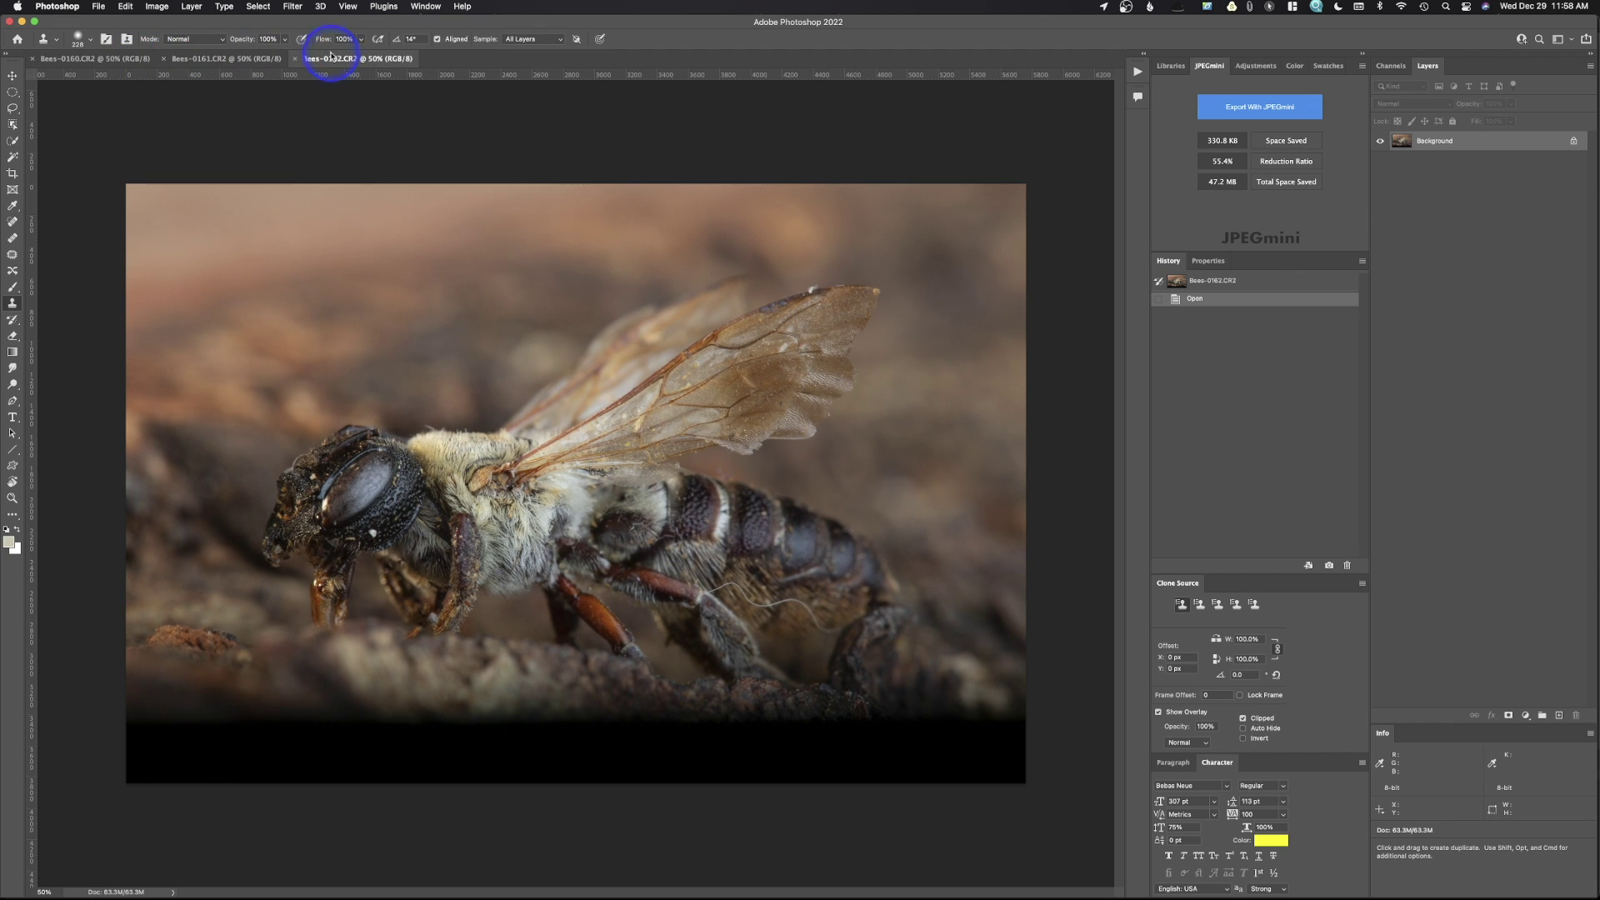
Launch File > Scripts > Load Files into Stack
{"action": "left_click", "coordinate": [98, 7]}
{"action": "mouse_move", "coordinate": [140, 299]}
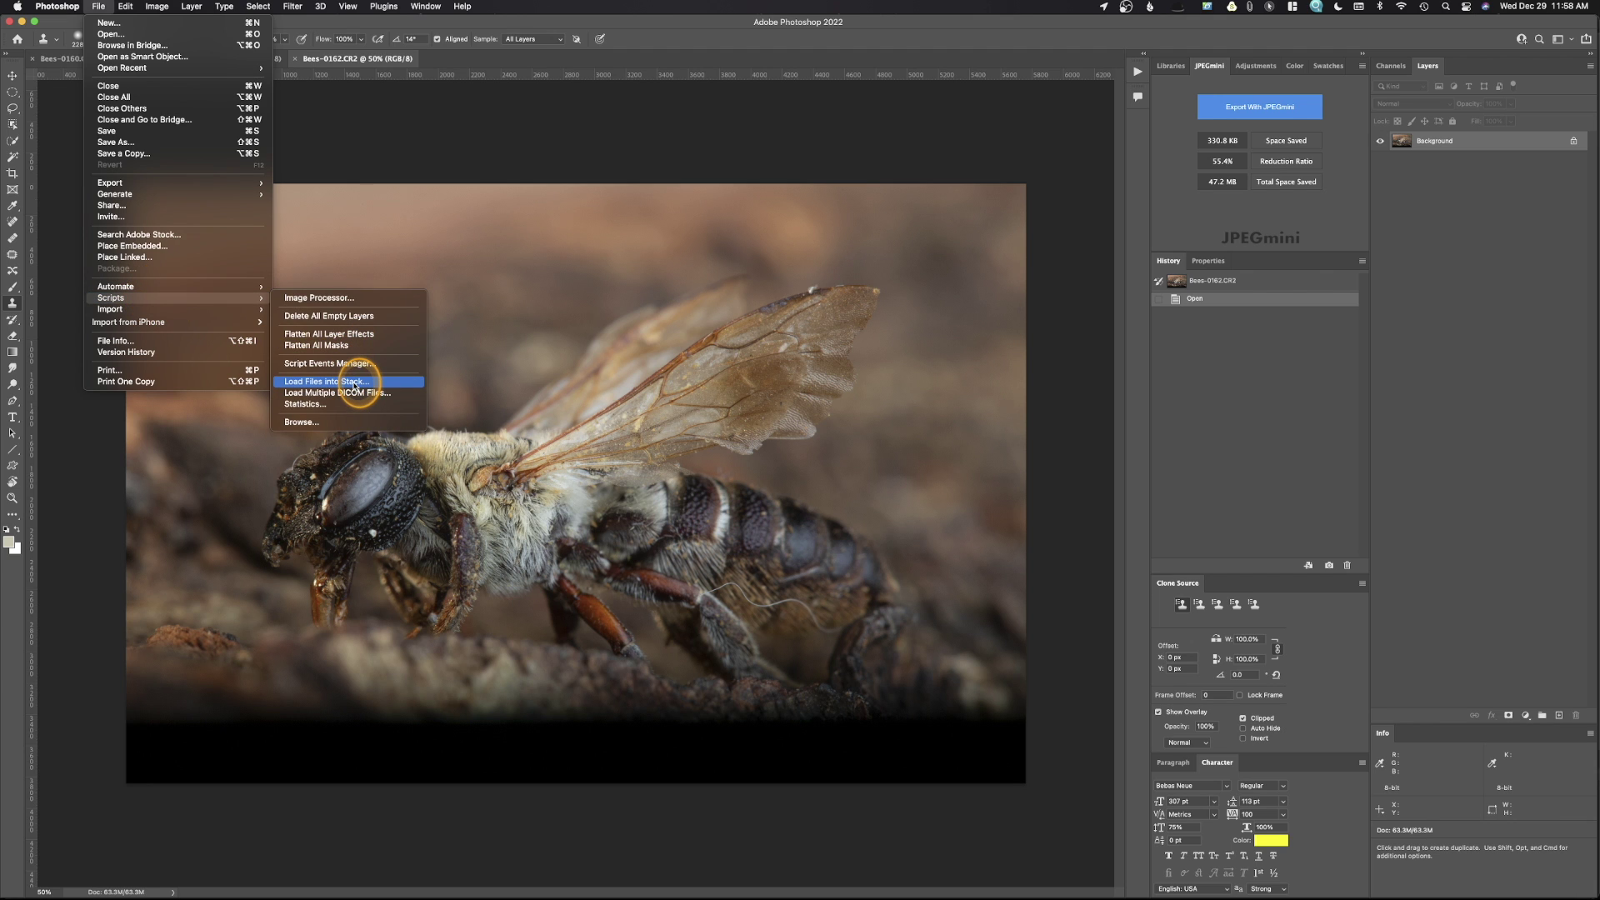
{"action": "left_click", "coordinate": [356, 383]}
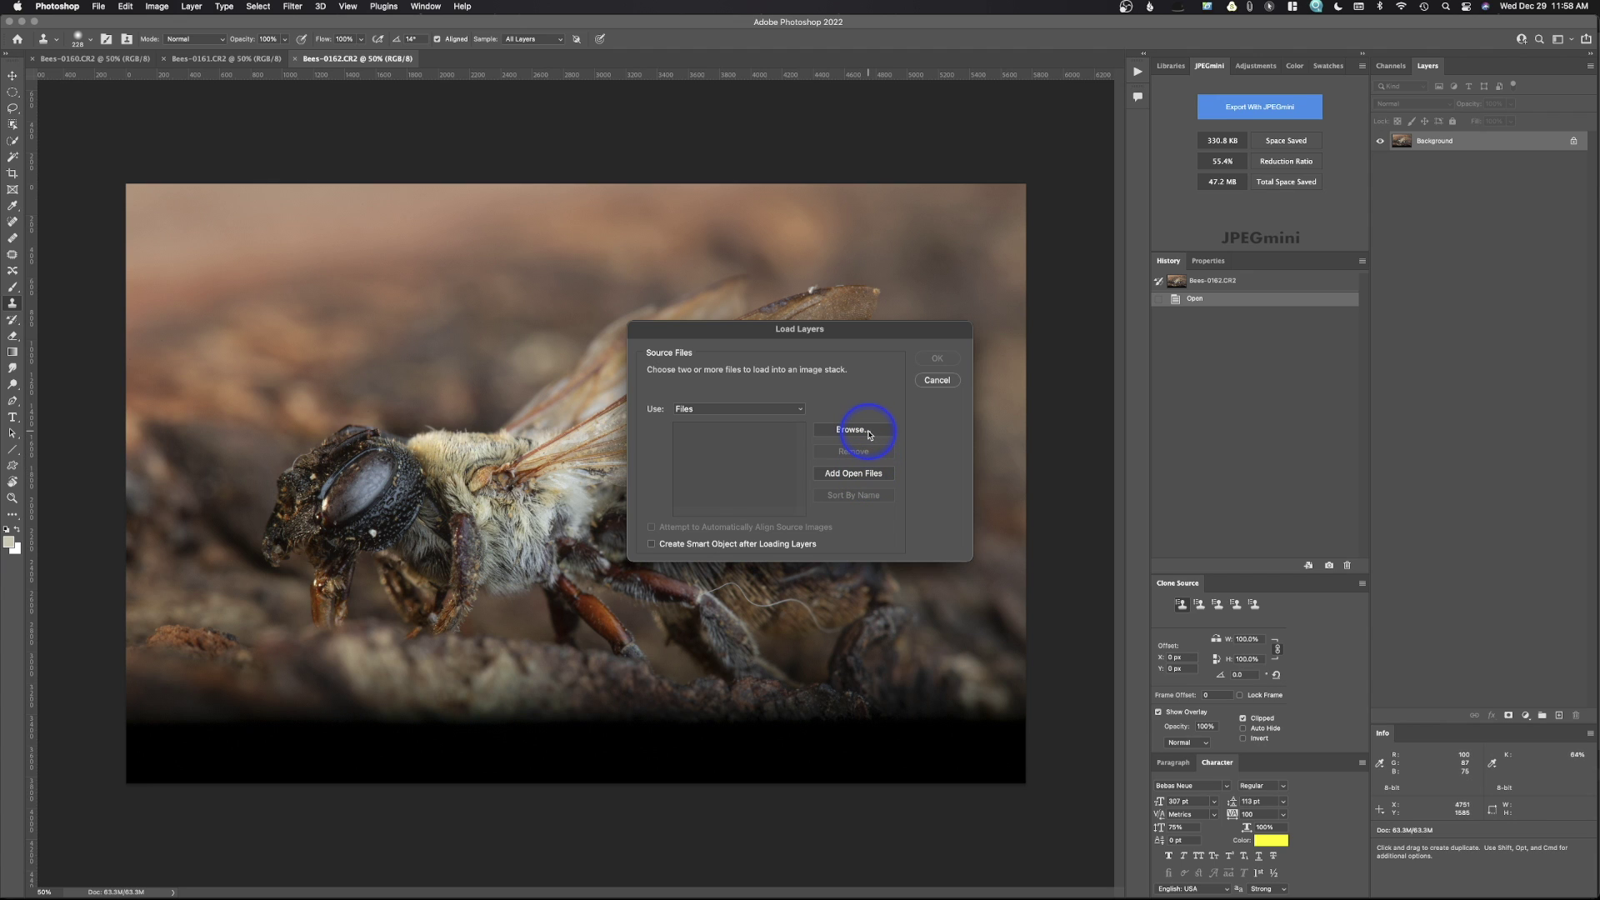
Stack the three open bee files as layers with automatic source-image alignment enabled
{"action": "left_click", "coordinate": [877, 474]}
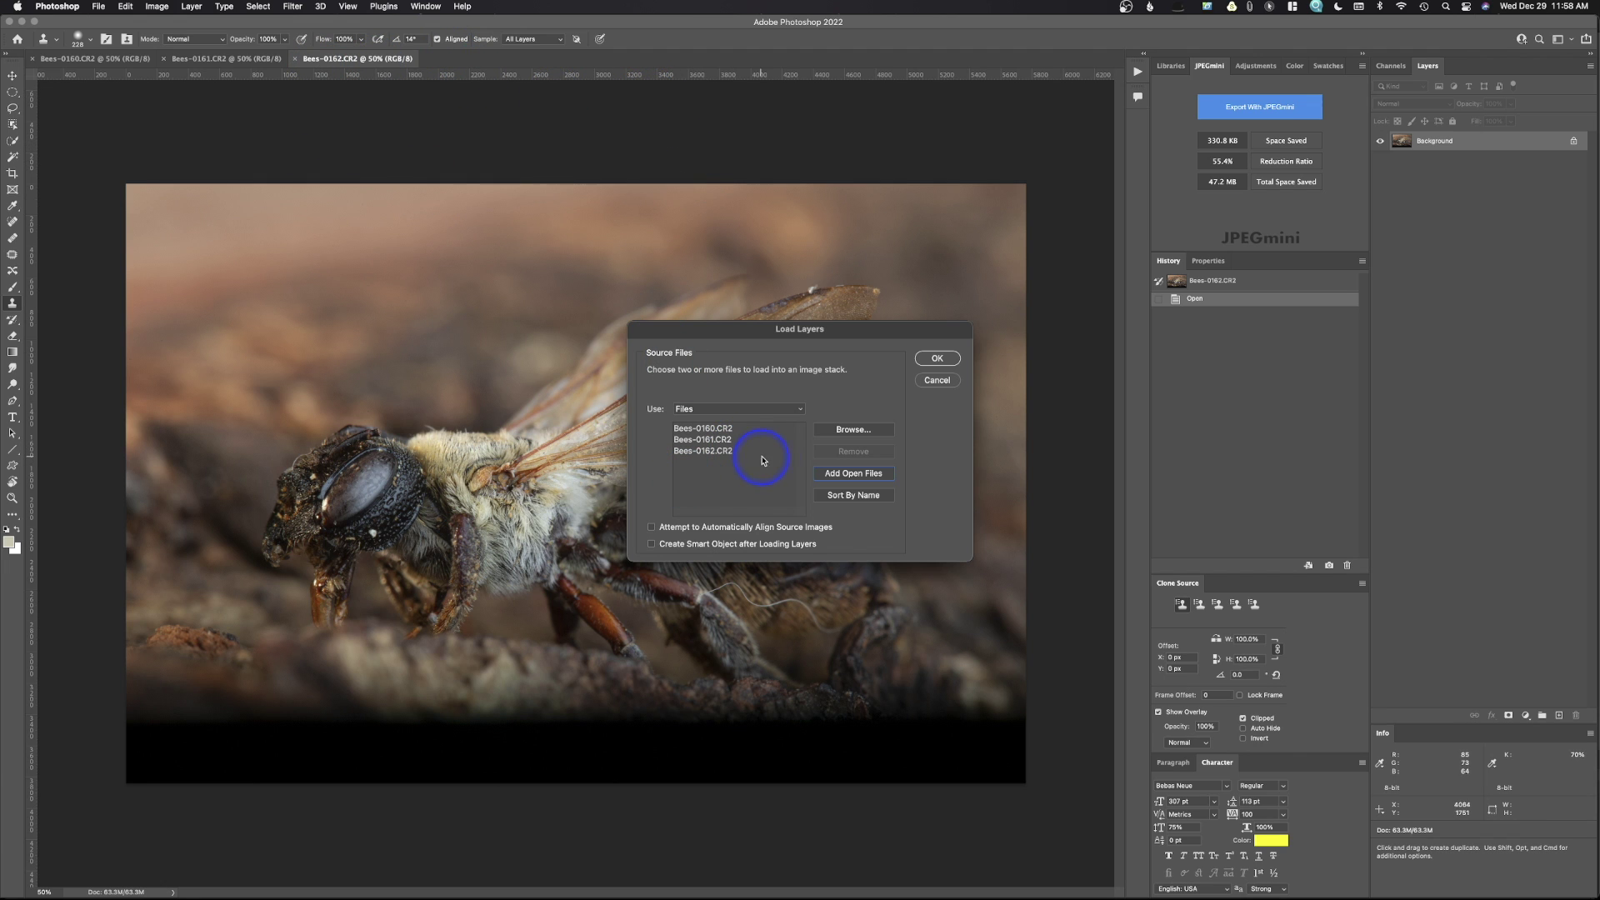
{"action": "left_click", "coordinate": [651, 528]}
{"action": "left_click", "coordinate": [930, 359]}
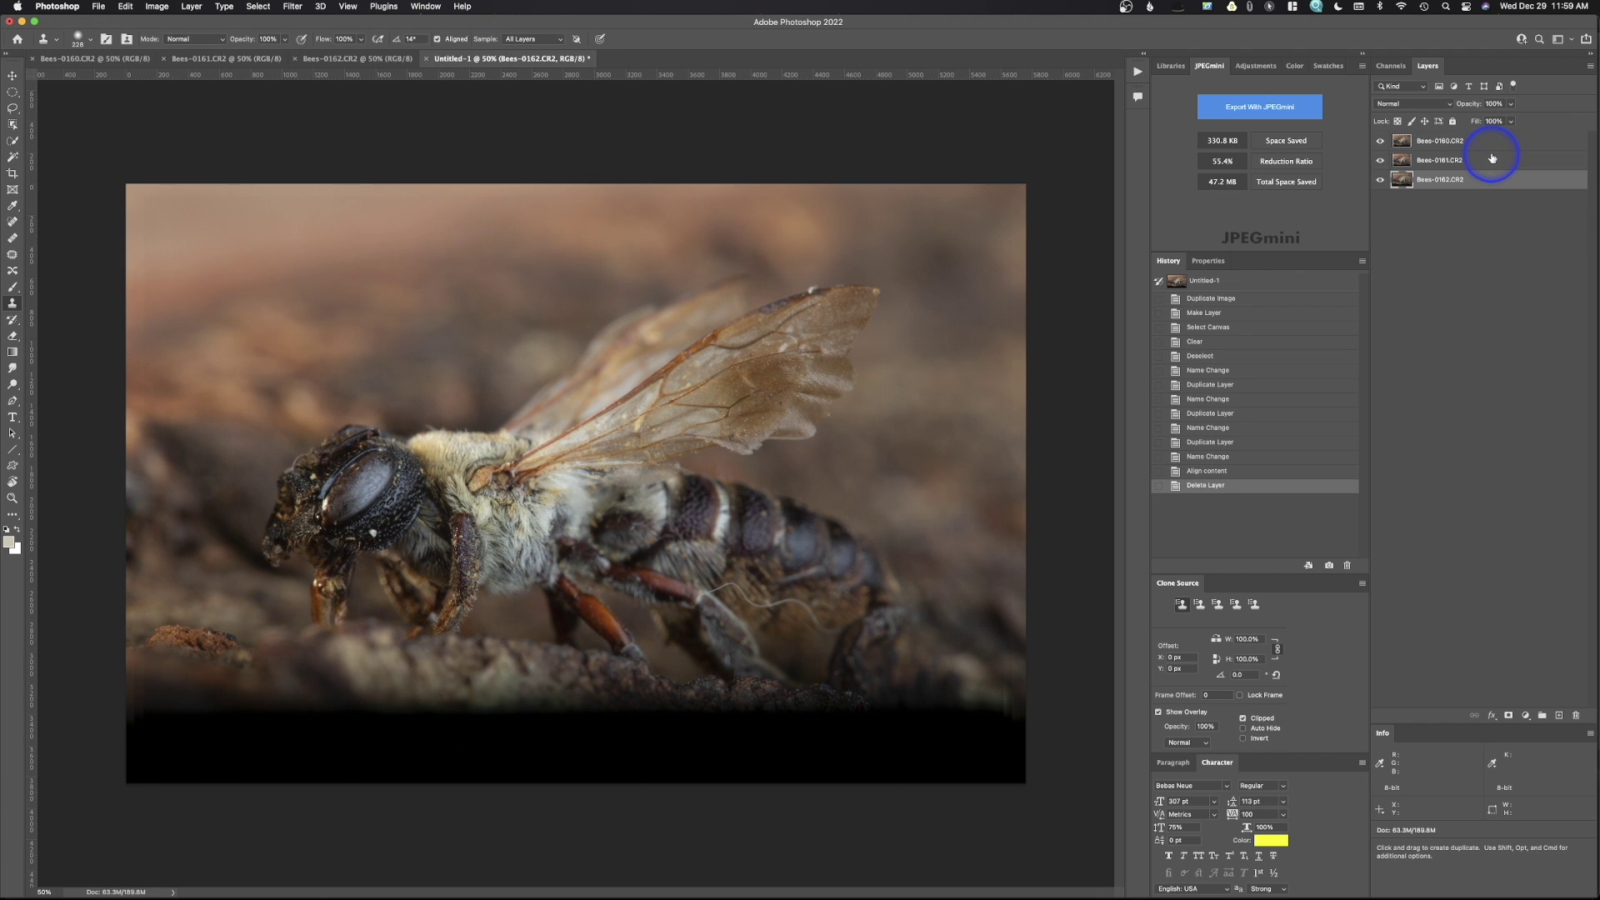
Select the Bees-0160, Bees-0161 and Bees-0162 layers together in the Layers panel
{"action": "left_click", "coordinate": [1432, 160]}
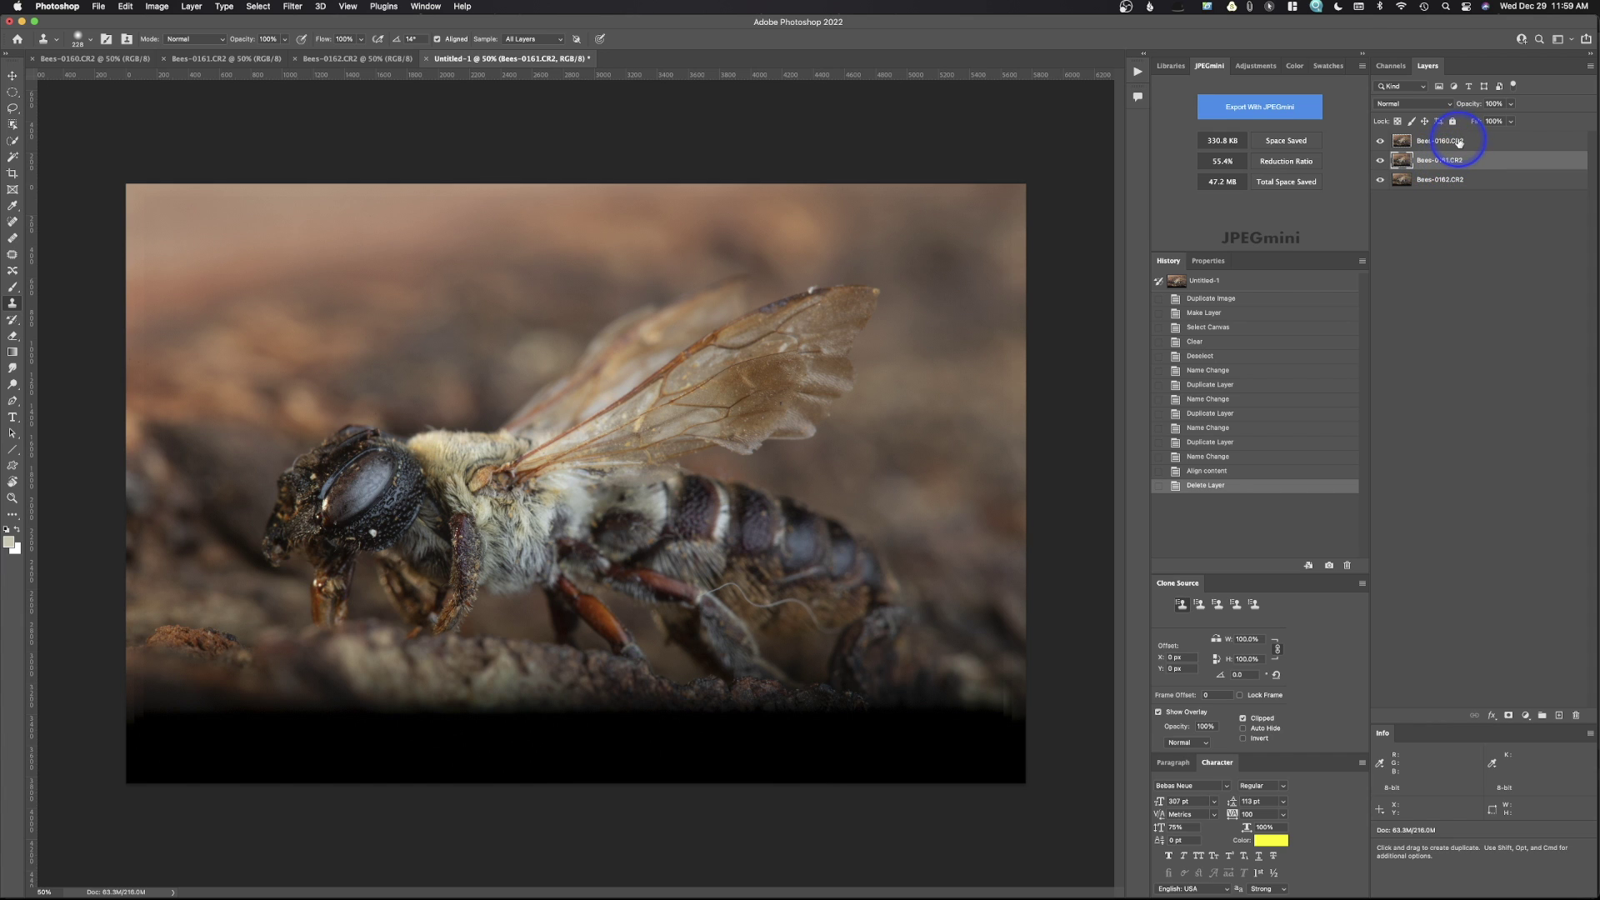
{"action": "left_click", "coordinate": [1459, 143]}
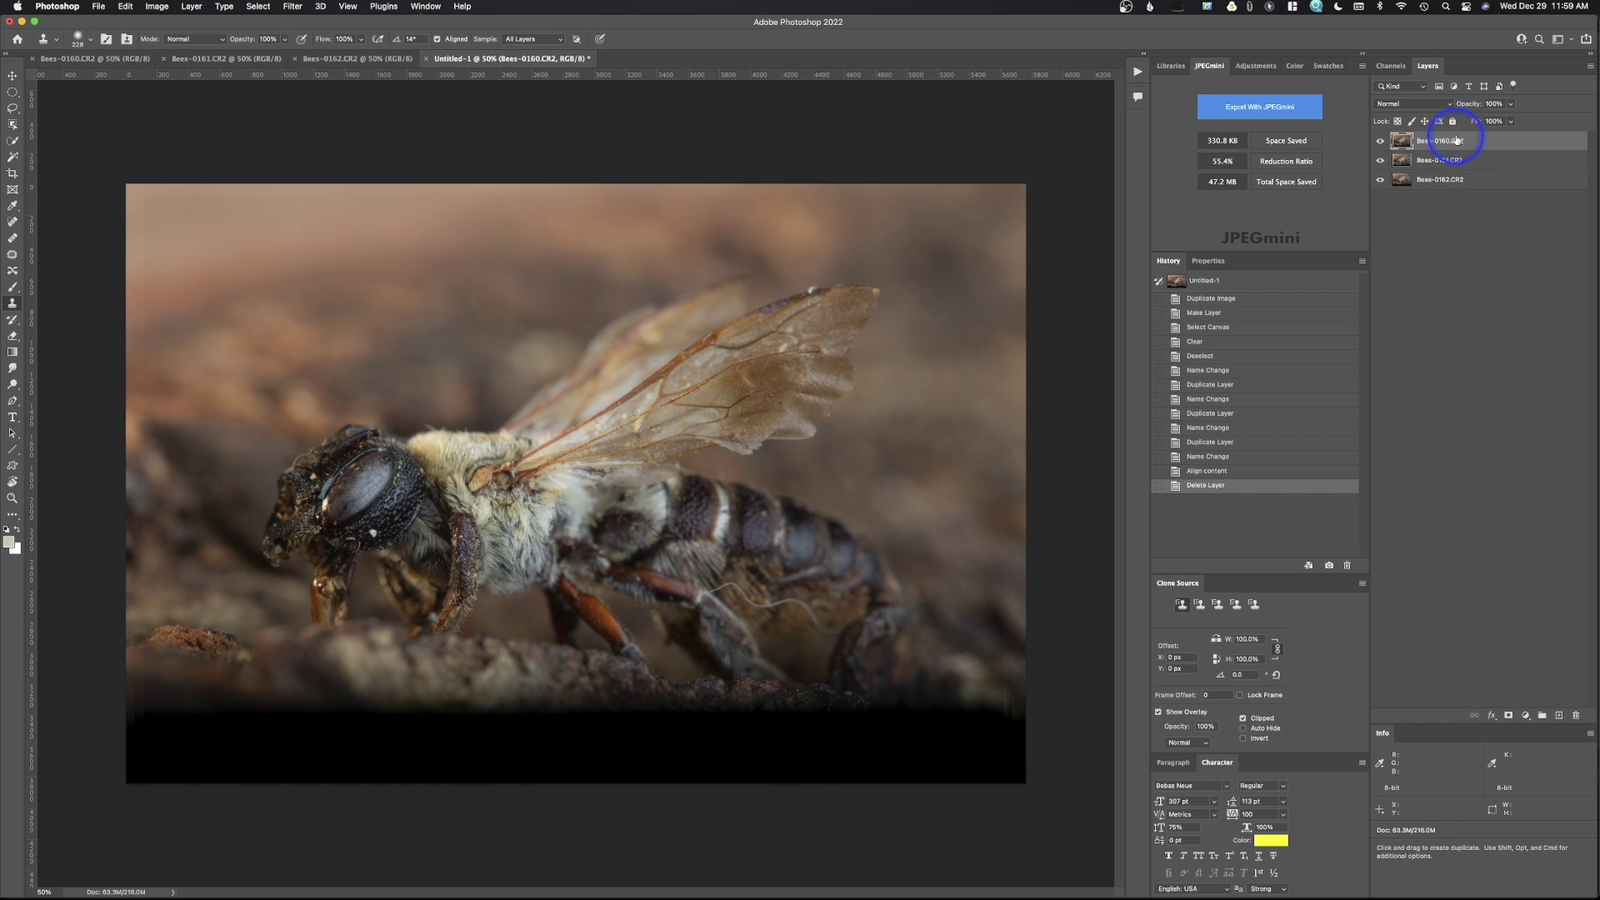
{"action": "left_click", "coordinate": [1466, 181], "text": "shift"}
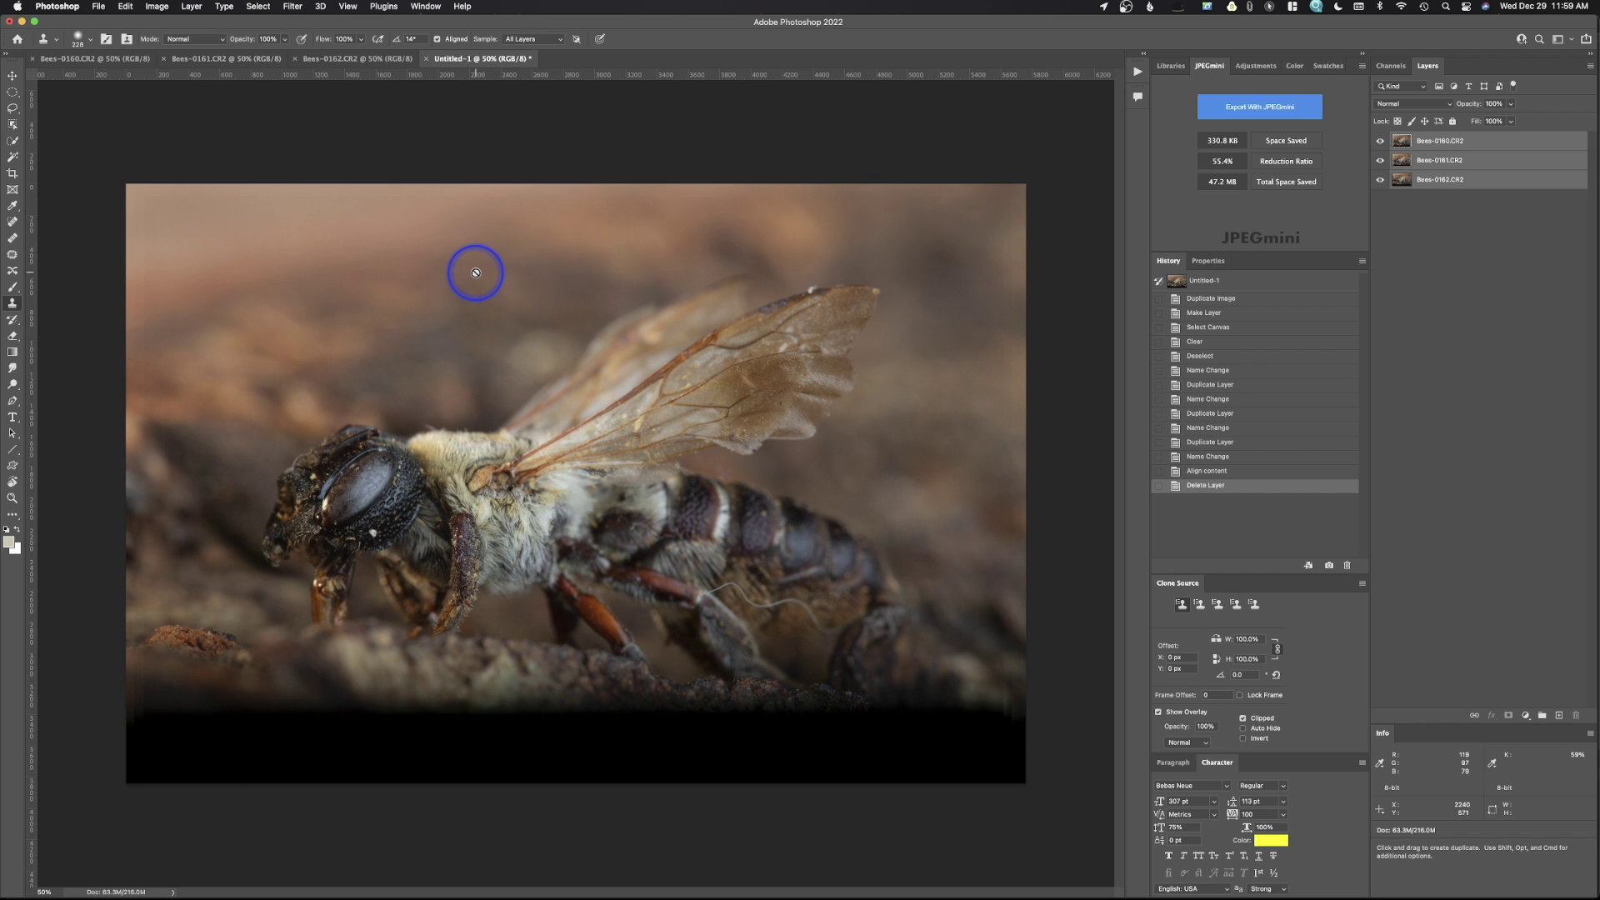
Auto-Blend the selected layers using Stack Images with Seamless Tones and Colors
{"action": "left_click", "coordinate": [127, 7]}
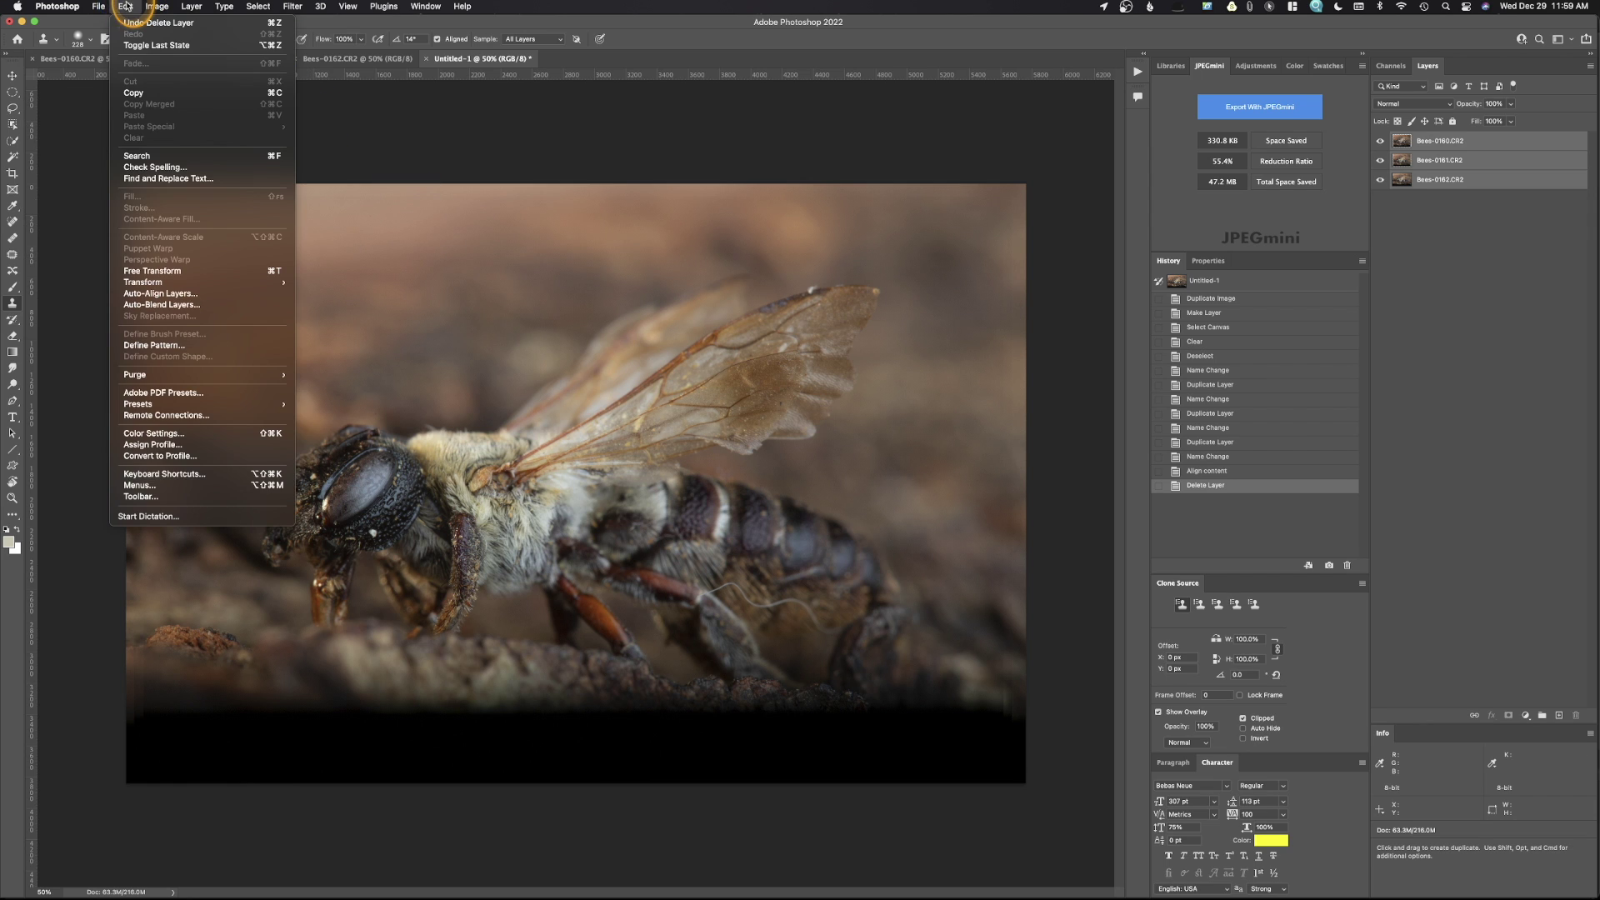
{"action": "left_click", "coordinate": [181, 305]}
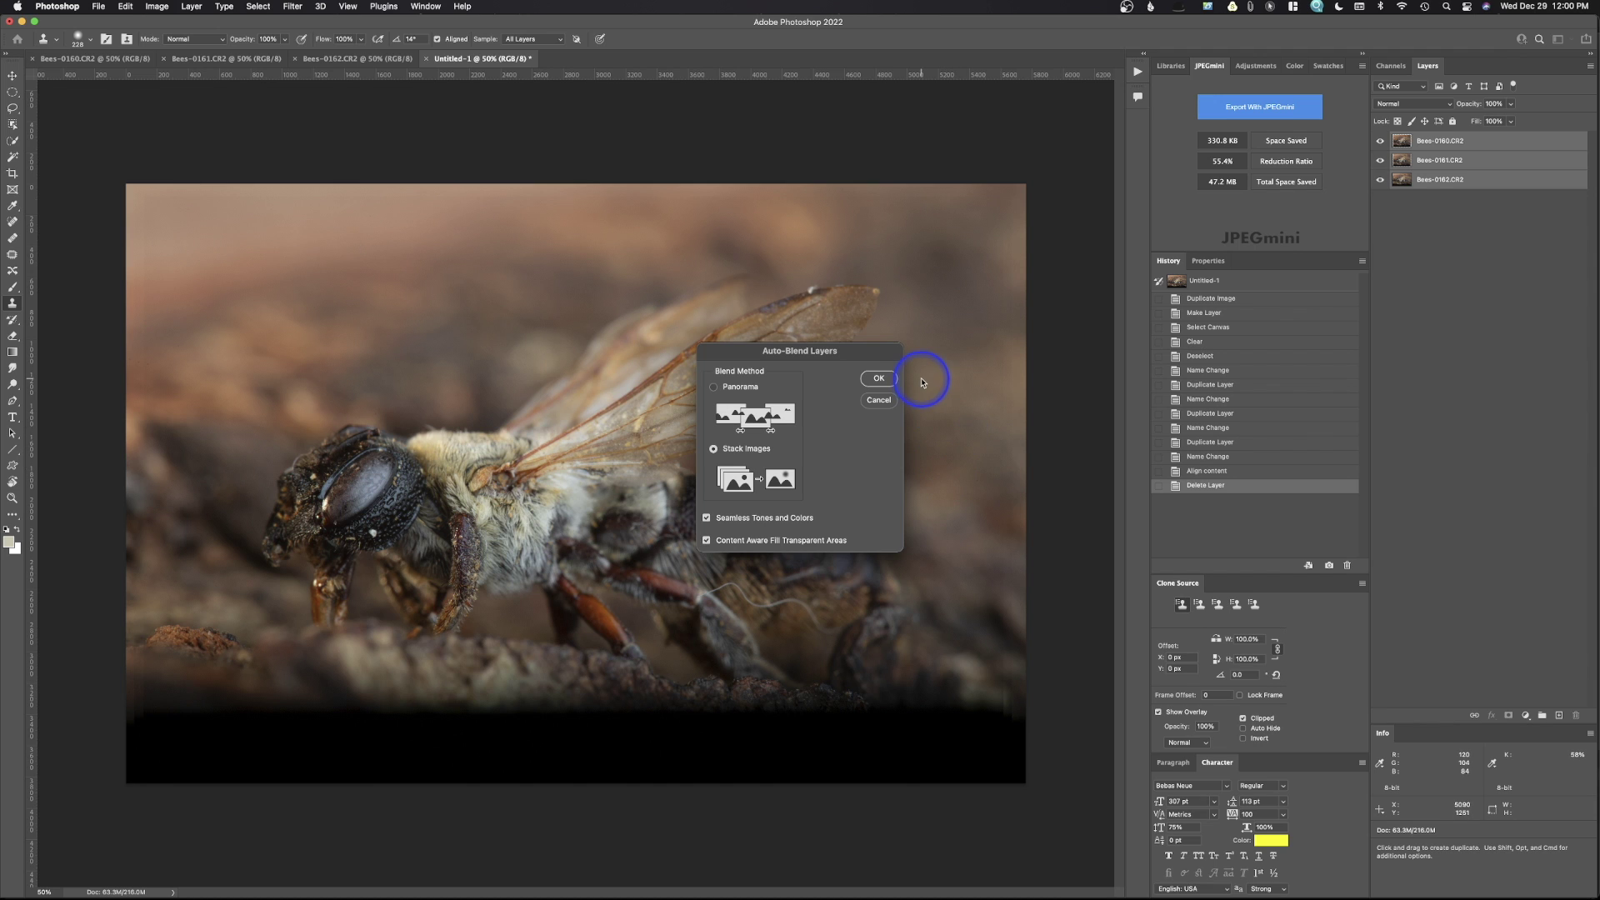
{"action": "left_click", "coordinate": [877, 378]}
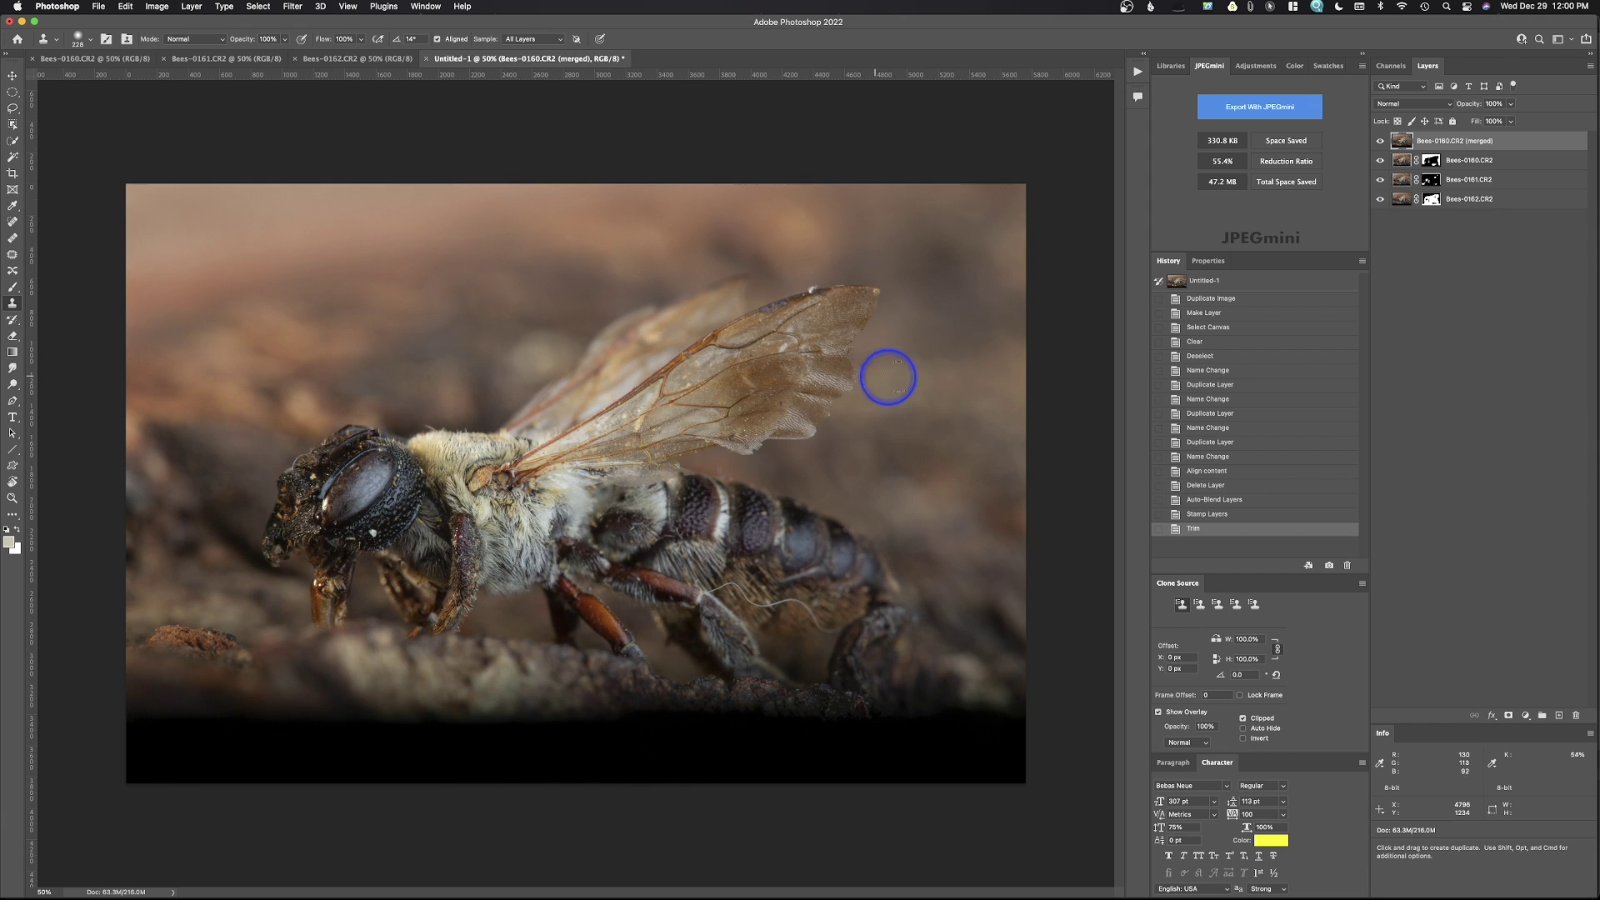
Hide the merged layer and view the Bees-0160 blend mask on its own
{"action": "left_click", "coordinate": [1380, 140]}
{"action": "left_click", "coordinate": [1430, 161], "text": "shift"}
{"action": "left_click", "coordinate": [1431, 161], "text": "shift"}
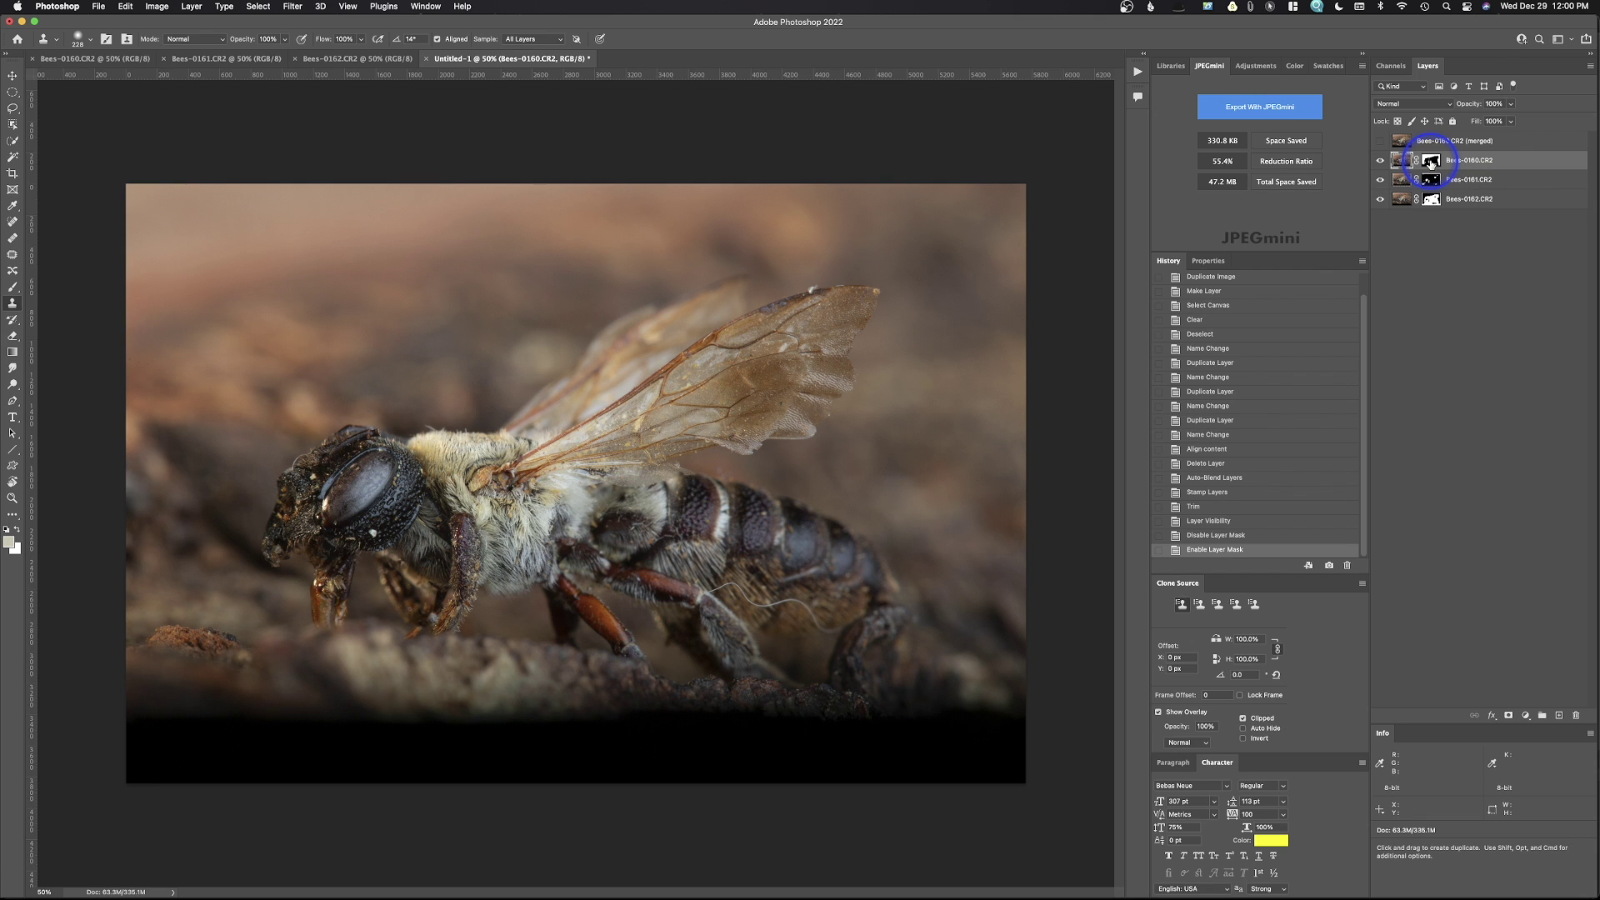
{"action": "left_click", "coordinate": [1431, 161], "text": "alt"}
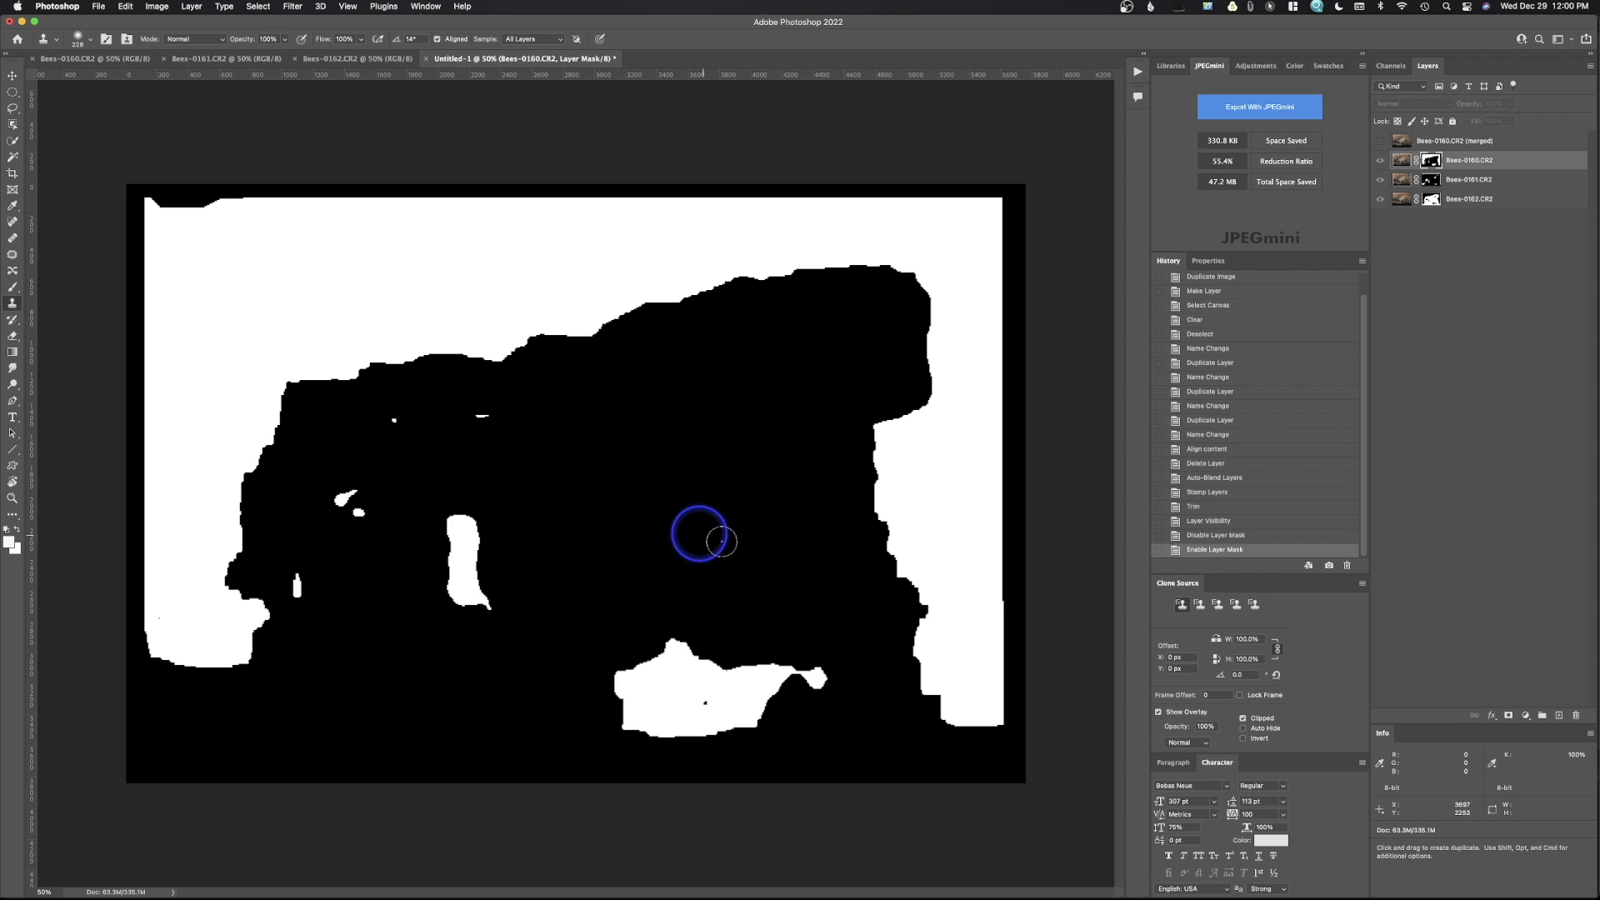
{"action": "left_click", "coordinate": [1405, 163]}
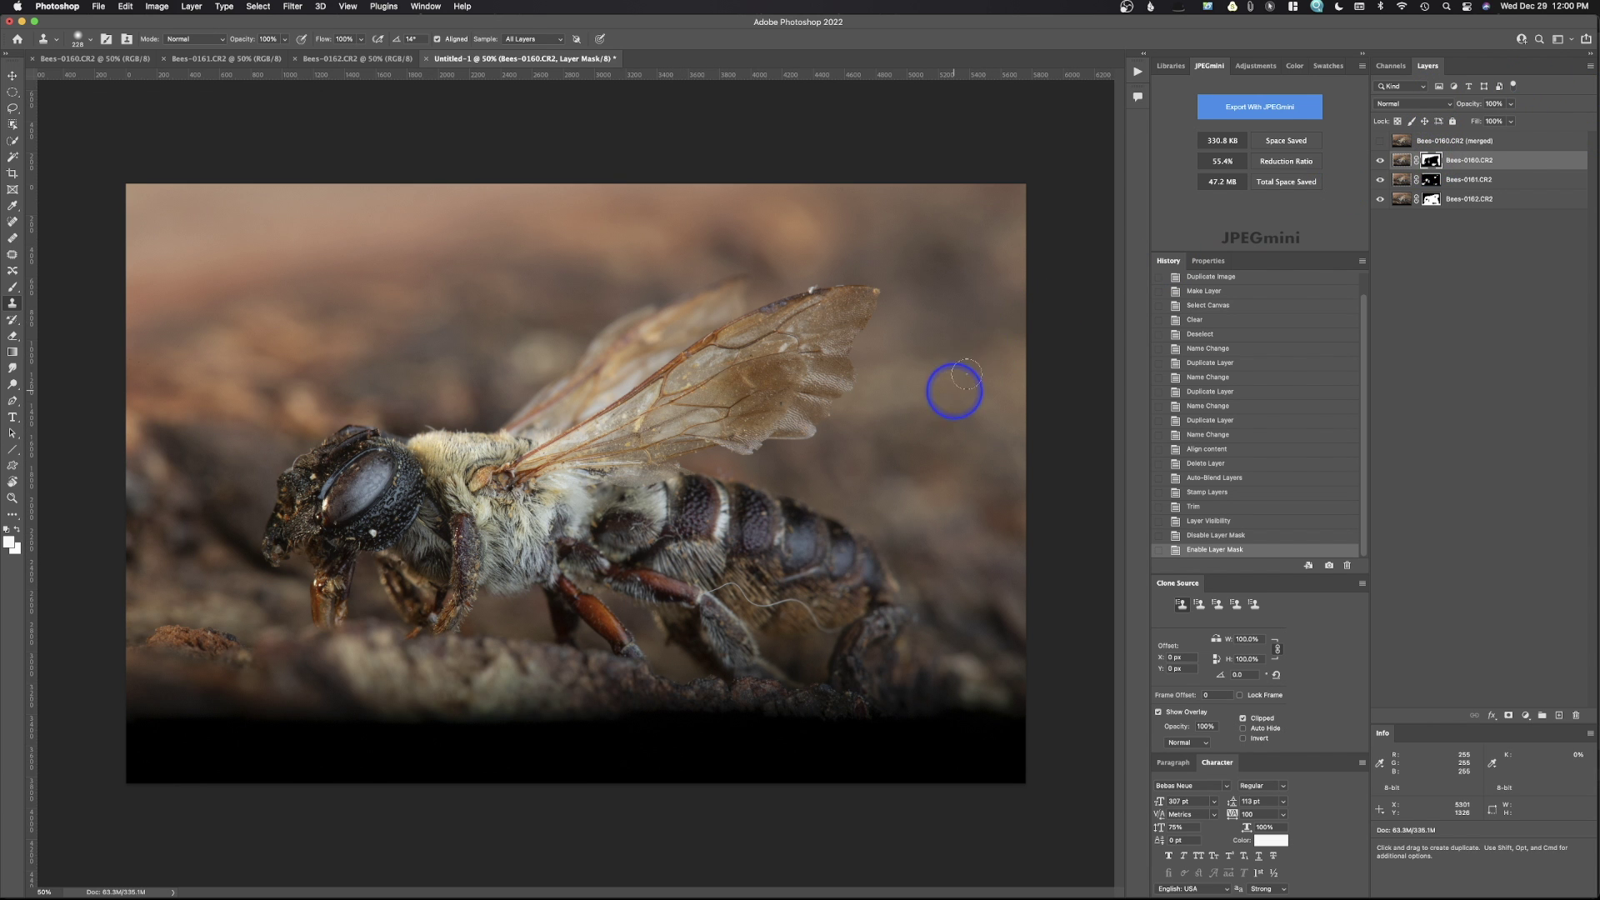
View the Bees-0161 and Bees-0162 blend masks, returning to the composite after each
{"action": "left_click", "coordinate": [1431, 180], "text": "alt"}
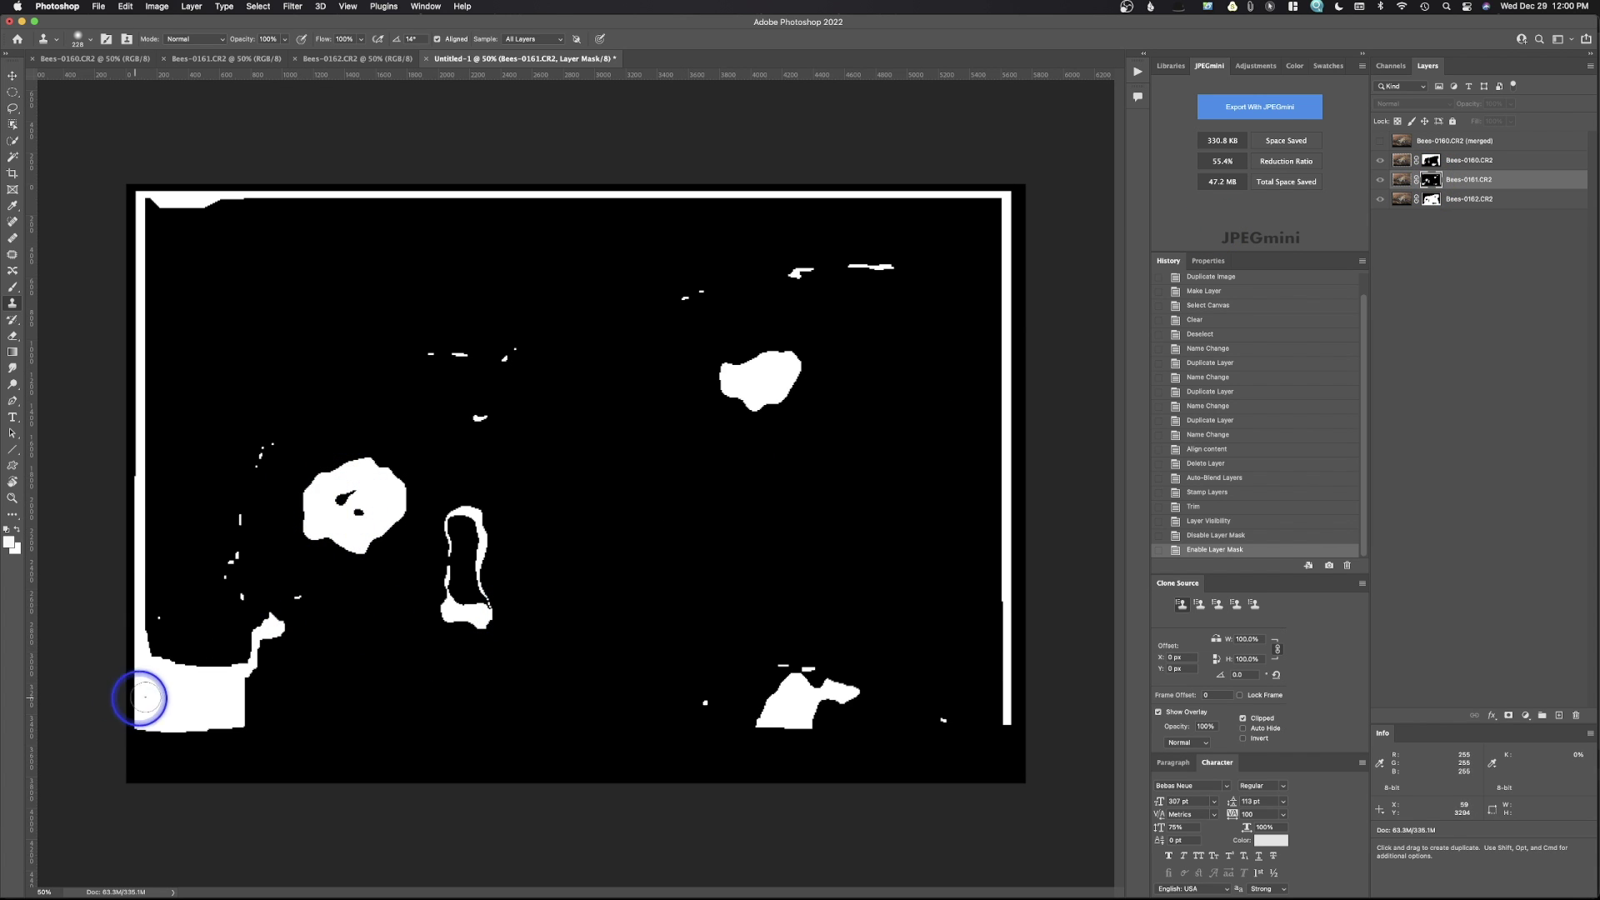
{"action": "left_click", "coordinate": [1431, 180], "text": "alt"}
{"action": "left_click", "coordinate": [1432, 200], "text": "alt"}
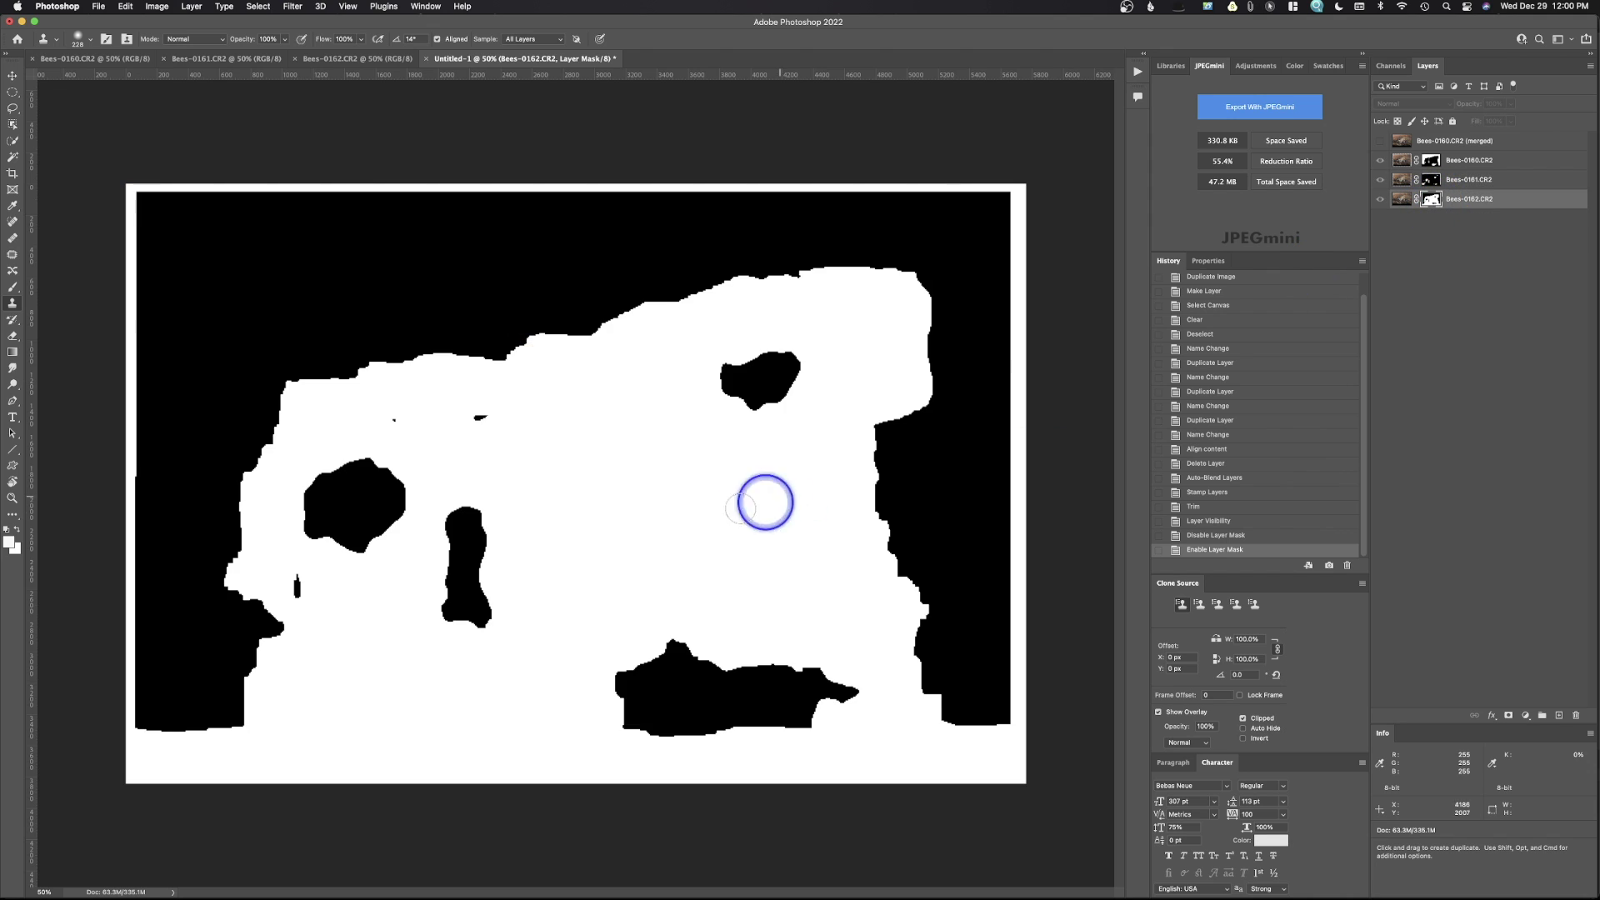
{"action": "left_click", "coordinate": [1432, 200], "text": "alt"}
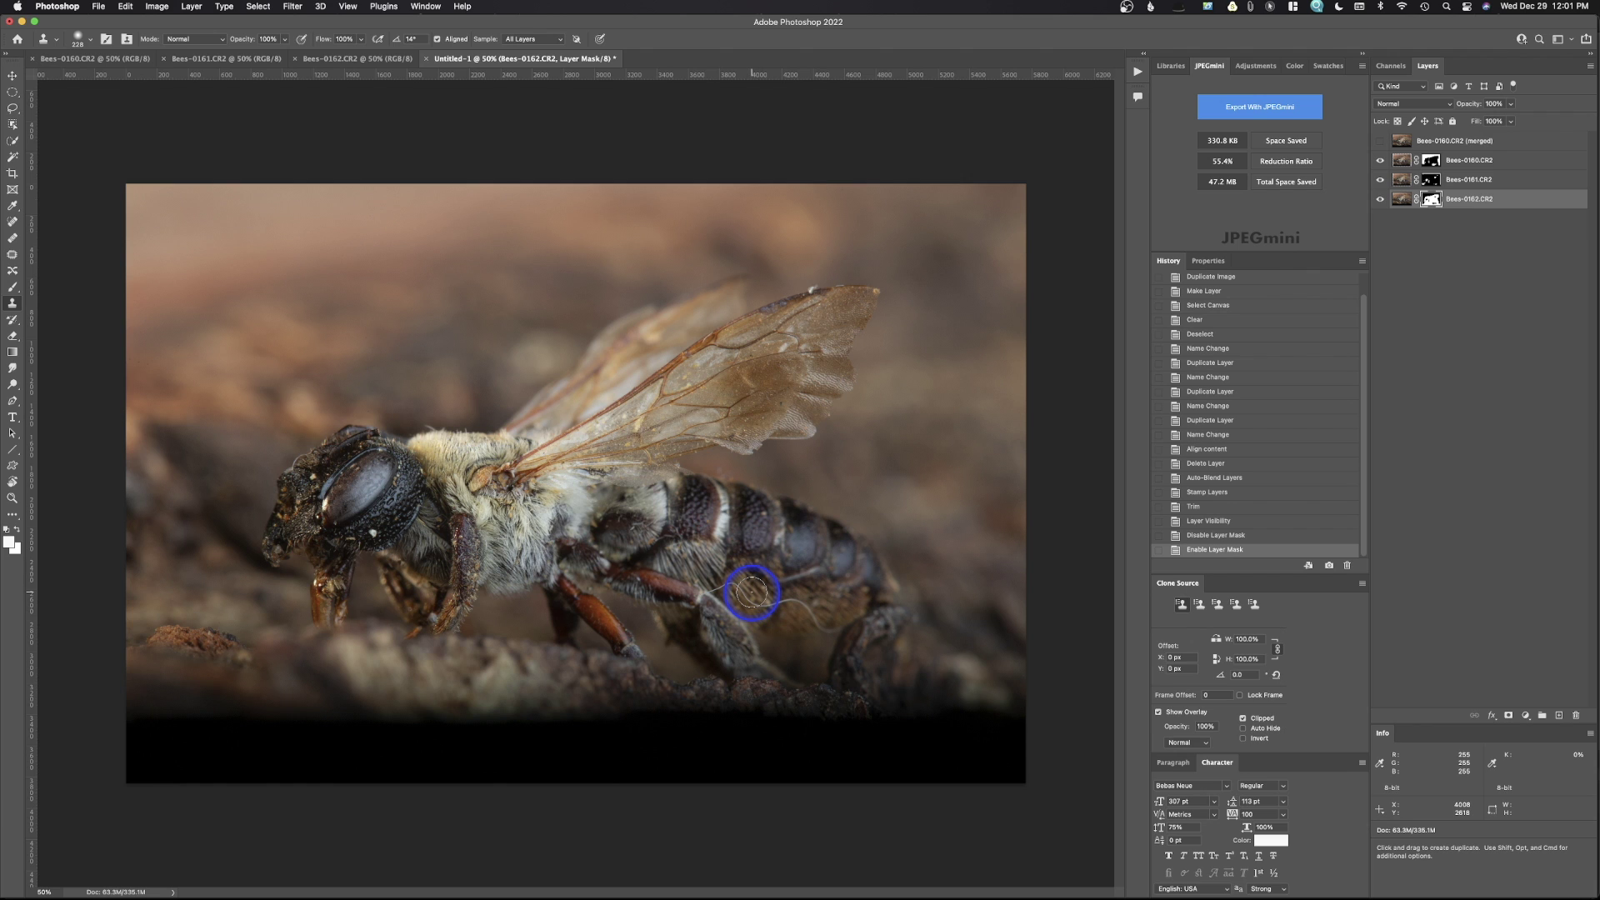
Compare briefly with the merged layer shown, then hide it and select Bees-0160
{"action": "left_click", "coordinate": [1379, 143]}
{"action": "left_click", "coordinate": [1379, 143]}
{"action": "left_click", "coordinate": [1450, 200]}
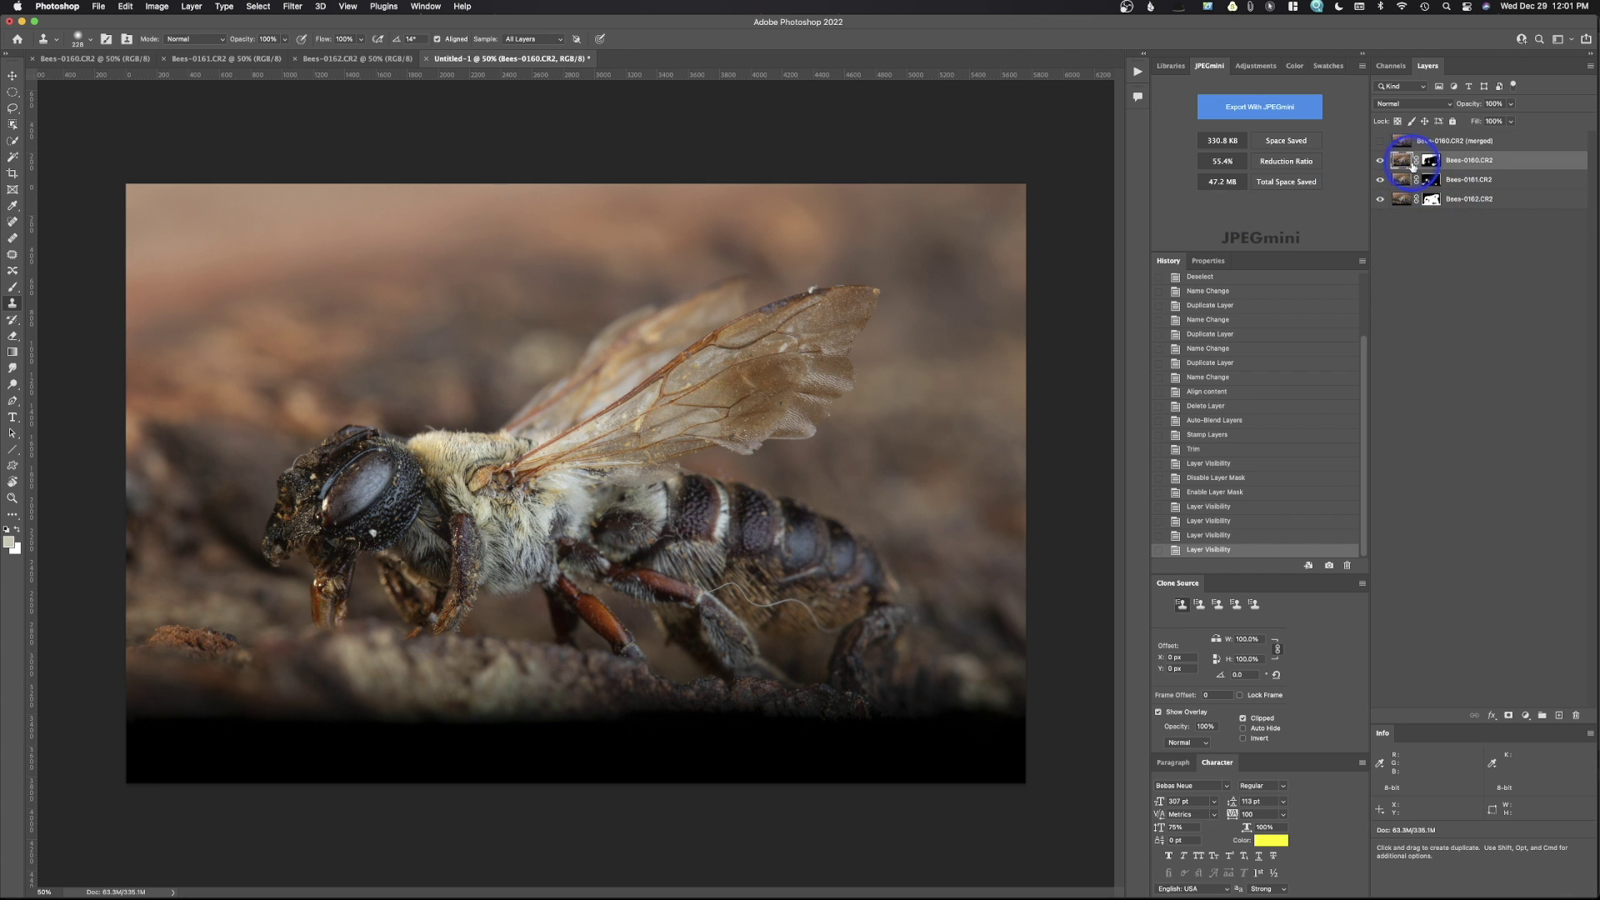
Show the merged layer and hide Bees-0160, Bees-0161 and Bees-0162 beneath it
{"action": "left_click", "coordinate": [1380, 143]}
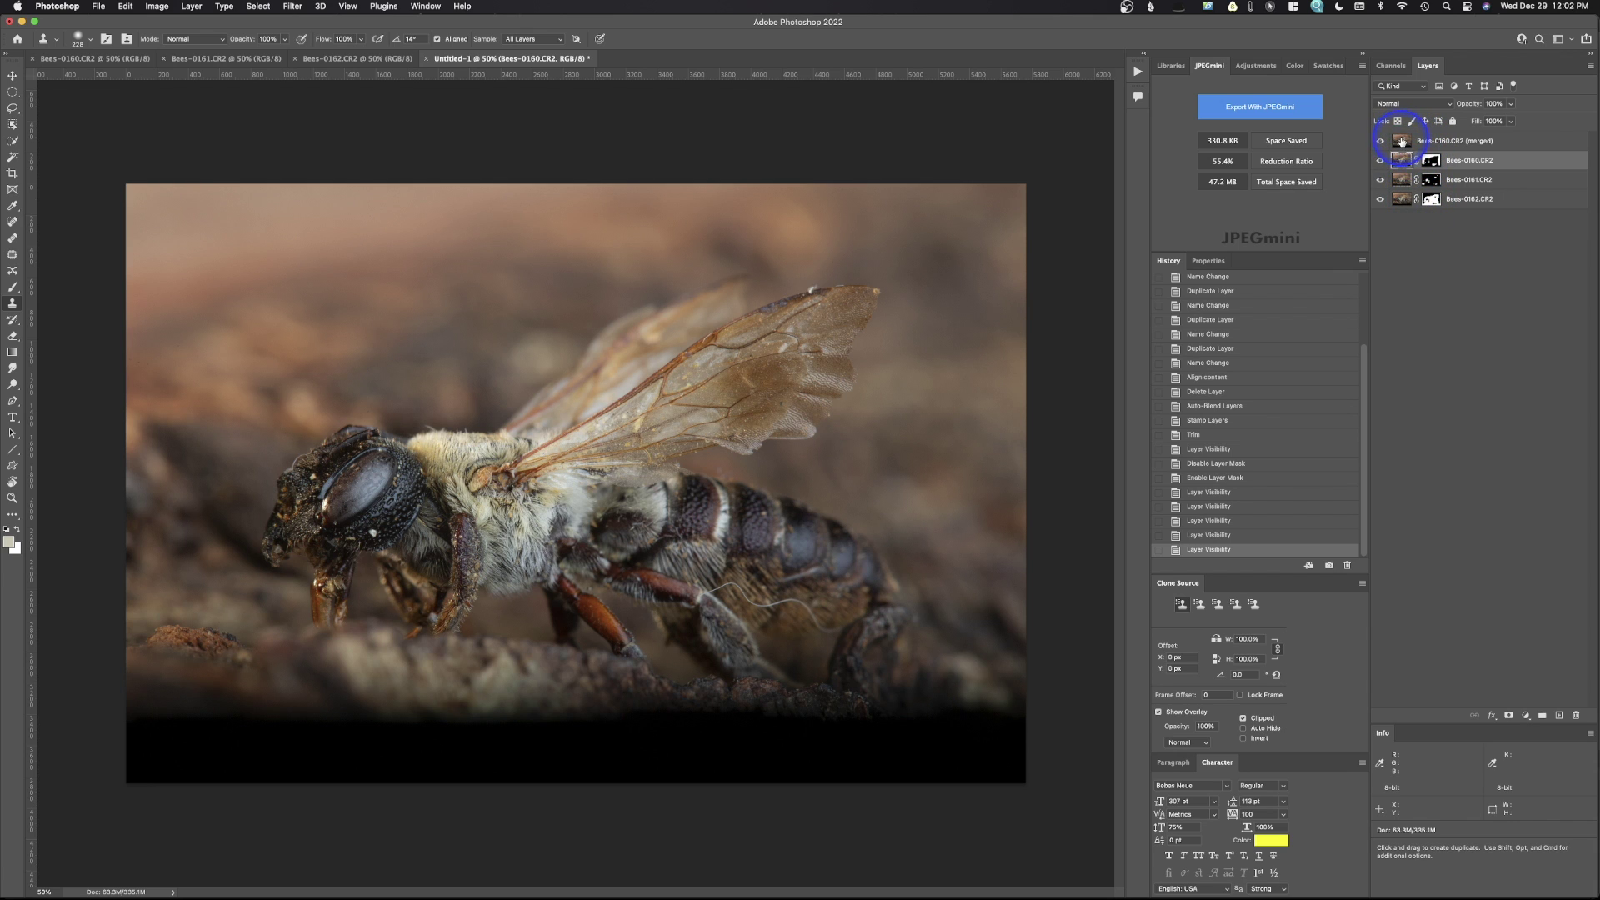
{"action": "left_click", "coordinate": [1380, 160]}
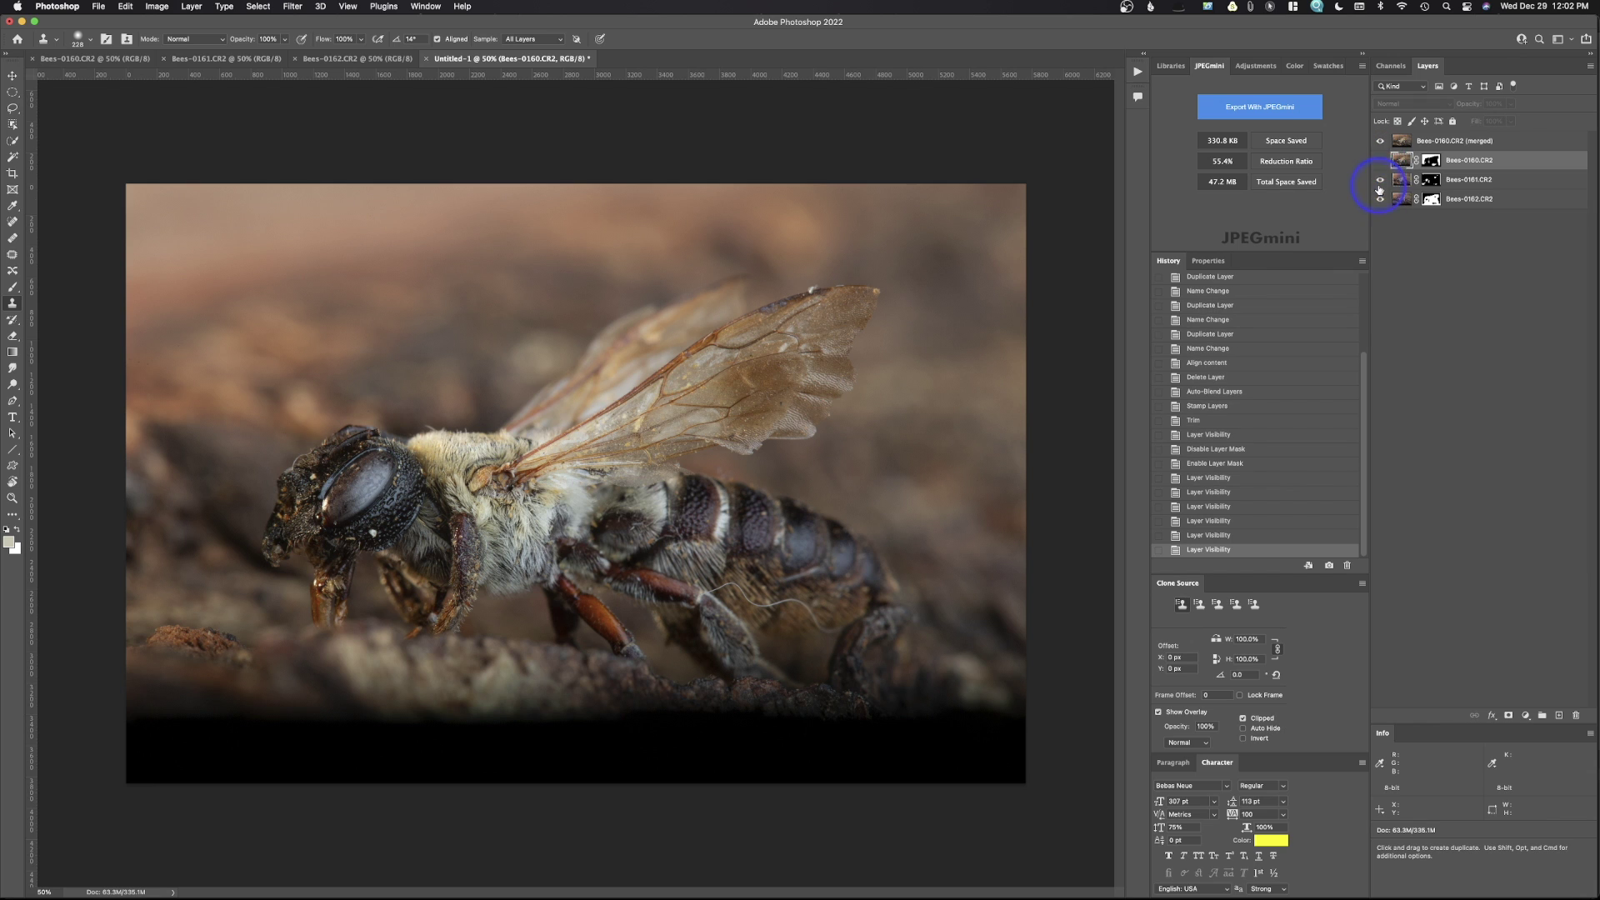
{"action": "left_click", "coordinate": [1380, 179]}
{"action": "left_click", "coordinate": [1379, 198]}
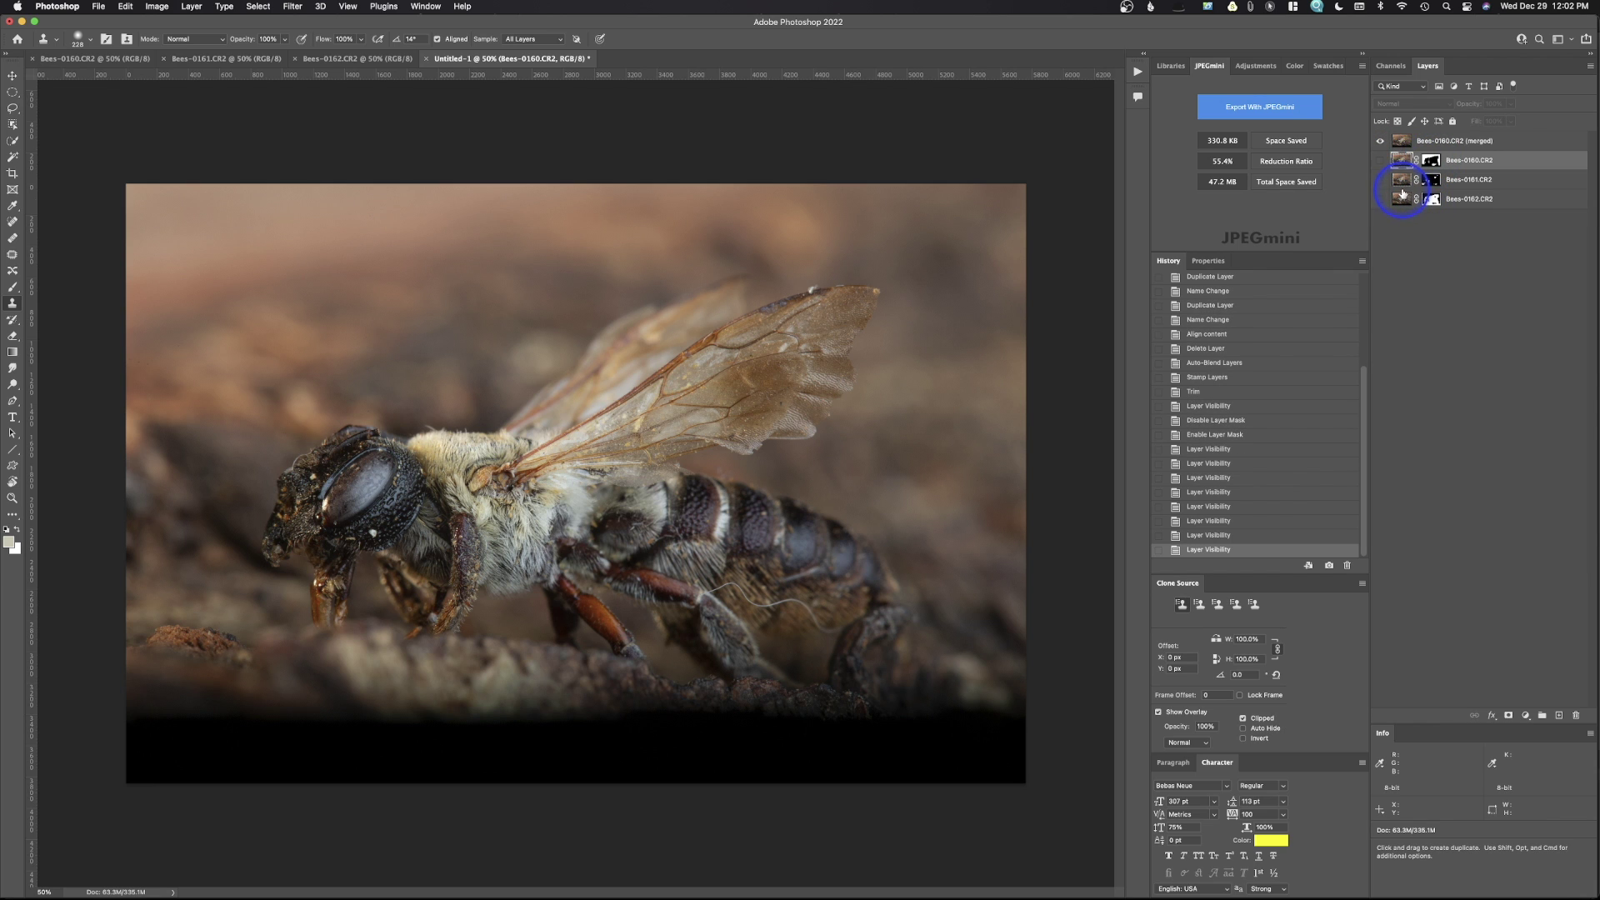